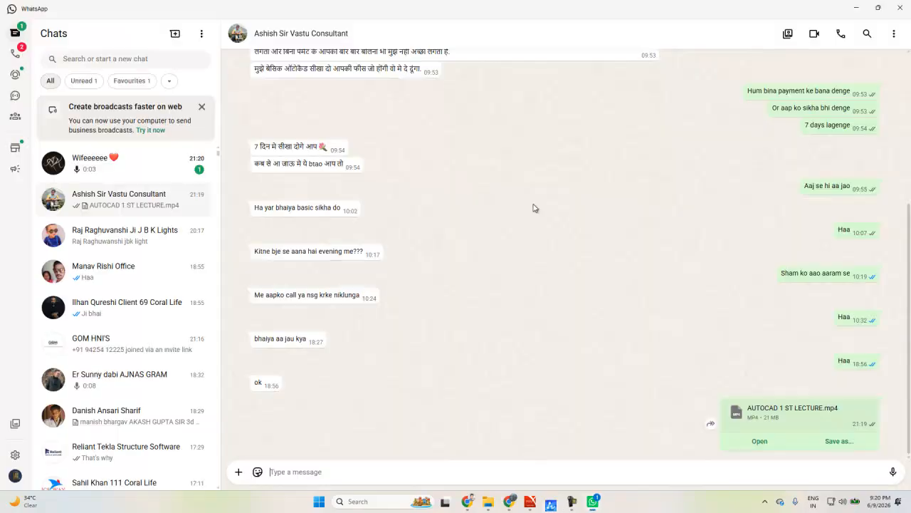
Step: Close the open chat window and open the desktop folder named New folder
{"action": "left_click", "coordinate": [898, 10]}
{"action": "left_click", "coordinate": [898, 8]}
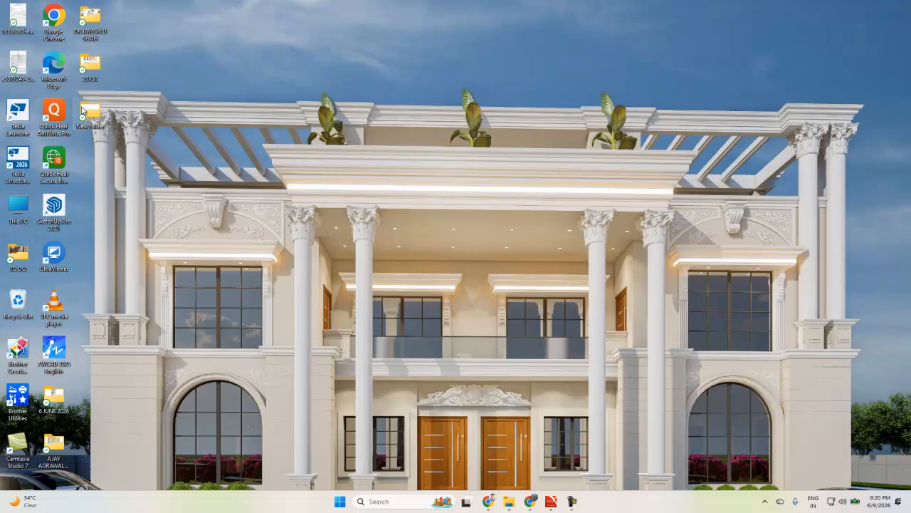
{"action": "double_click", "coordinate": [89, 114]}
Step: Rename the Drawing1 file as MASTER FILE
{"action": "left_click", "coordinate": [208, 99]}
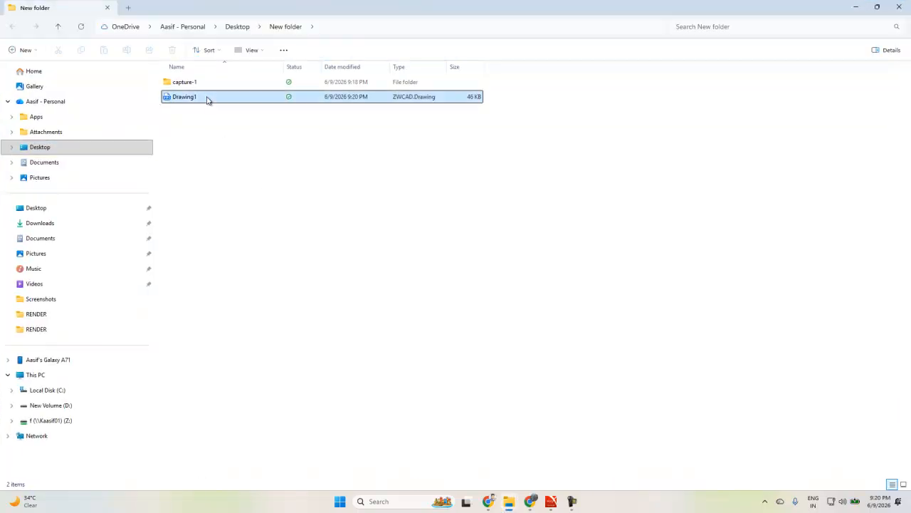
{"action": "right_click", "coordinate": [208, 100]}
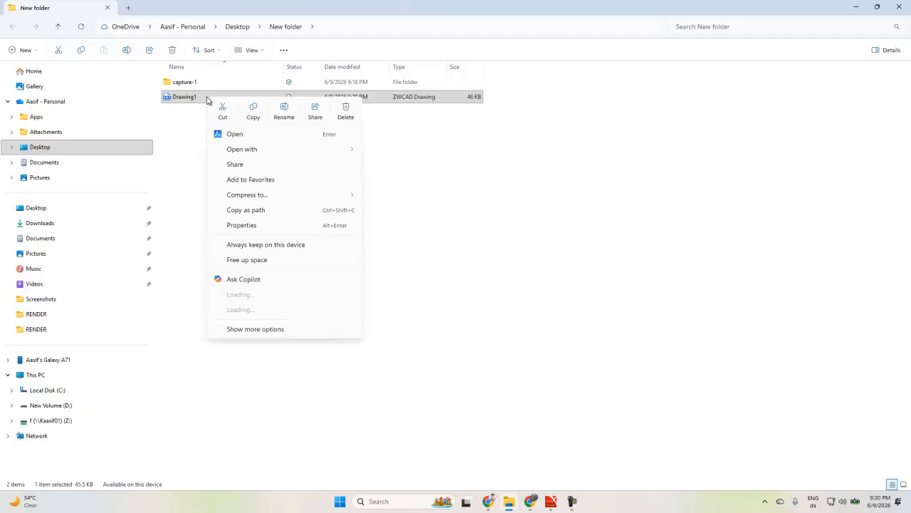
{"action": "left_click", "coordinate": [278, 108]}
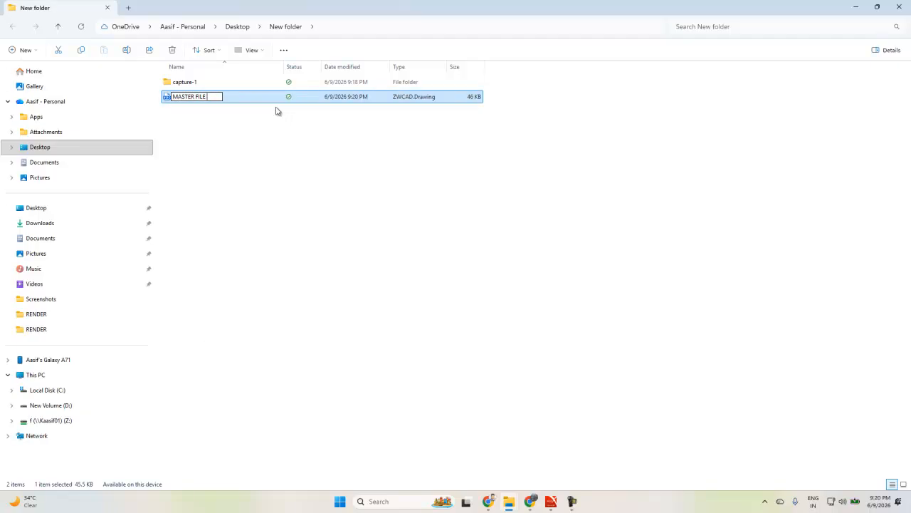
{"action": "key", "text": "Escape"}
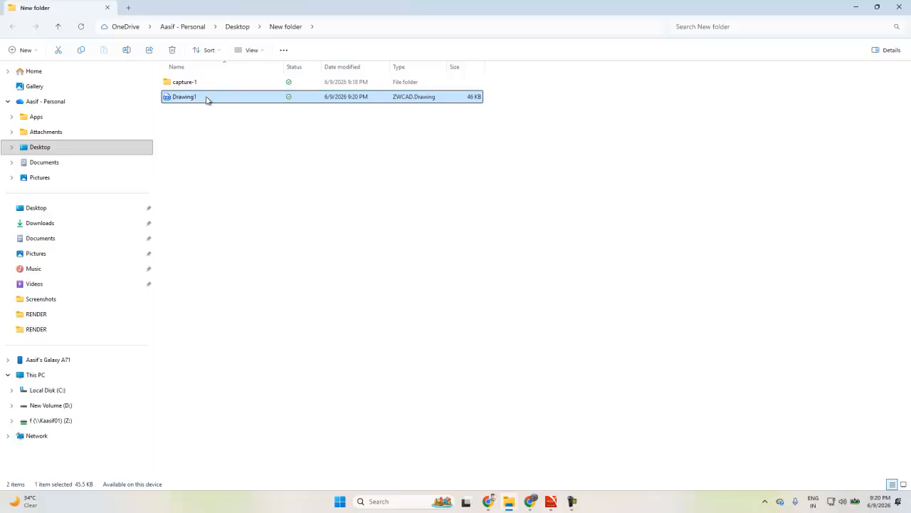
Step: Copy the MASTER FILE drawing and create a subfolder named 16X44 beside it
{"action": "right_click", "coordinate": [208, 99]}
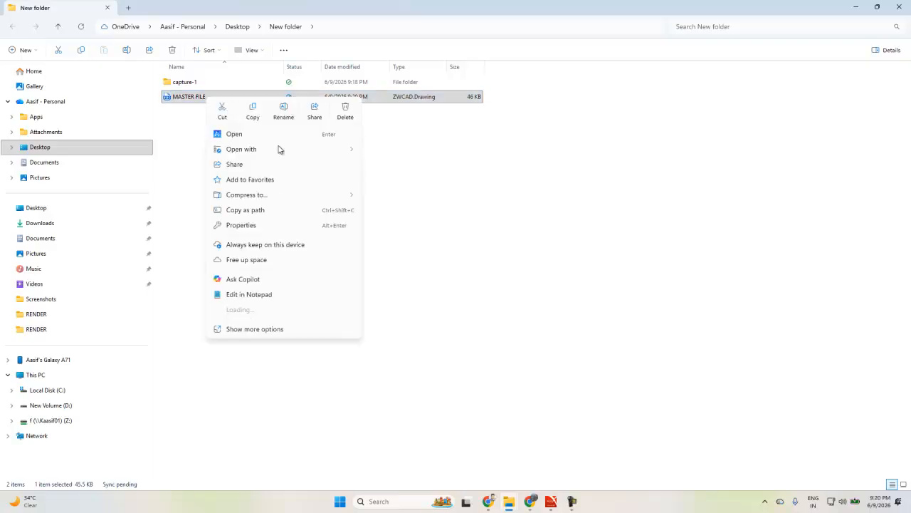
{"action": "left_click", "coordinate": [252, 111]}
{"action": "right_click", "coordinate": [269, 173]}
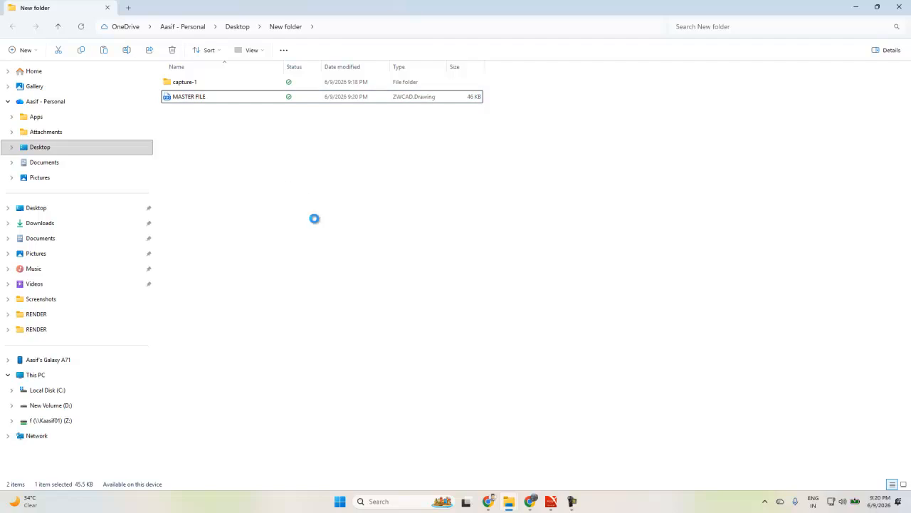
{"action": "mouse_move", "coordinate": [342, 275]}
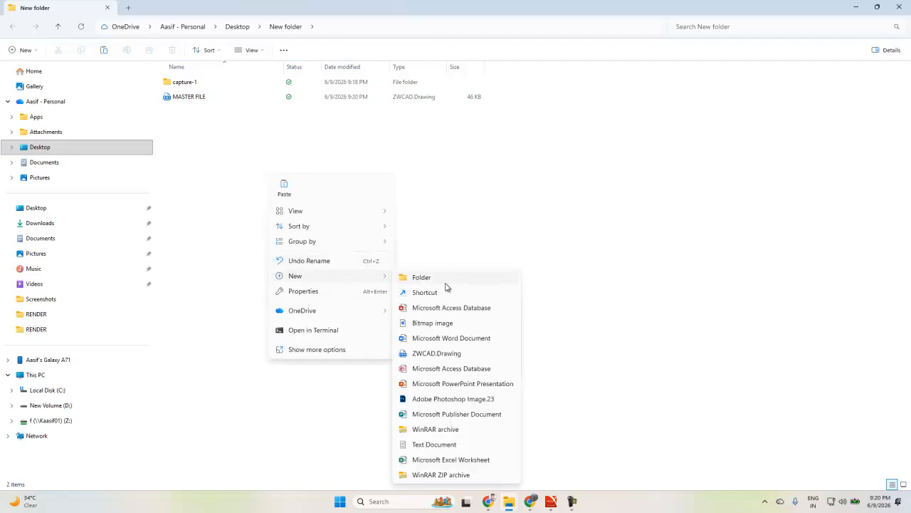
{"action": "left_click", "coordinate": [445, 284]}
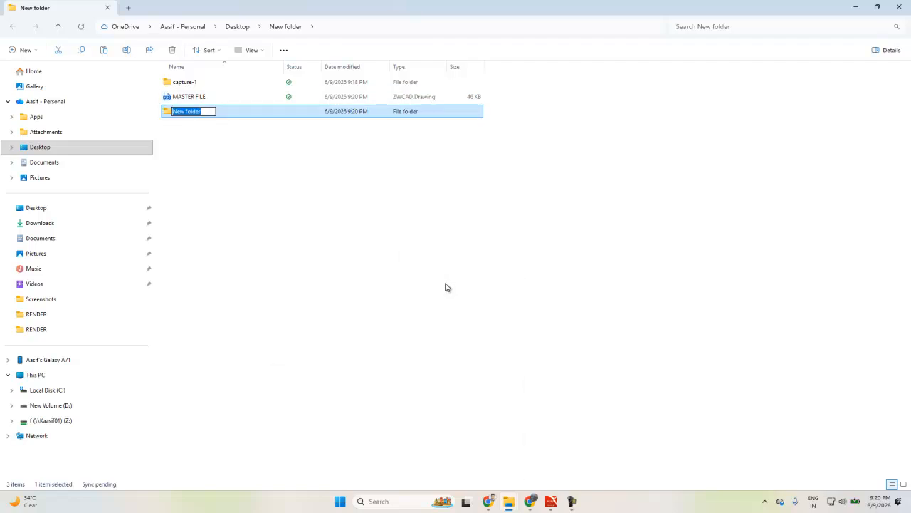
{"action": "type", "text": "16X44"}
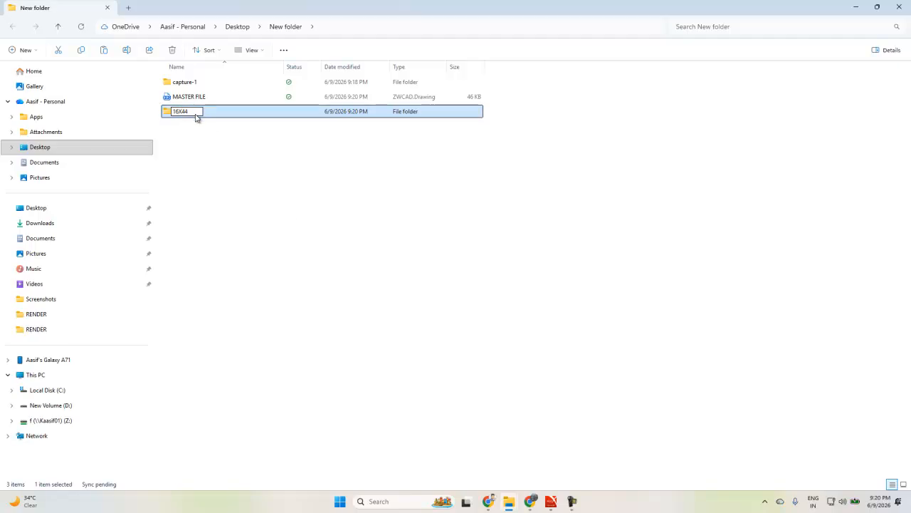
{"action": "left_click", "coordinate": [220, 164]}
Step: Paste the copied MASTER FILE drawing into the 16X44 folder
{"action": "left_click", "coordinate": [210, 86]}
{"action": "double_click", "coordinate": [211, 87]}
{"action": "right_click", "coordinate": [222, 105]}
{"action": "left_click", "coordinate": [257, 159]}
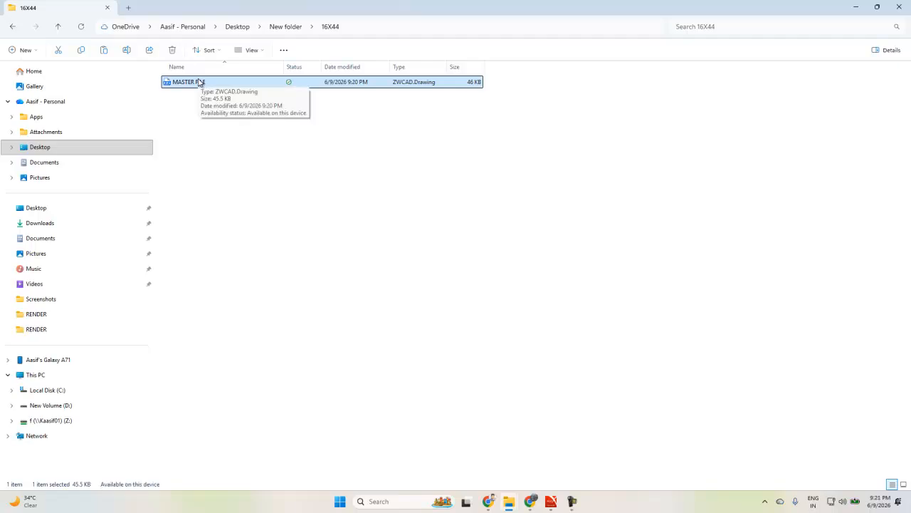
Step: Rename the pasted drawing as 16X44 and open it in ZWCAD
{"action": "right_click", "coordinate": [200, 83]}
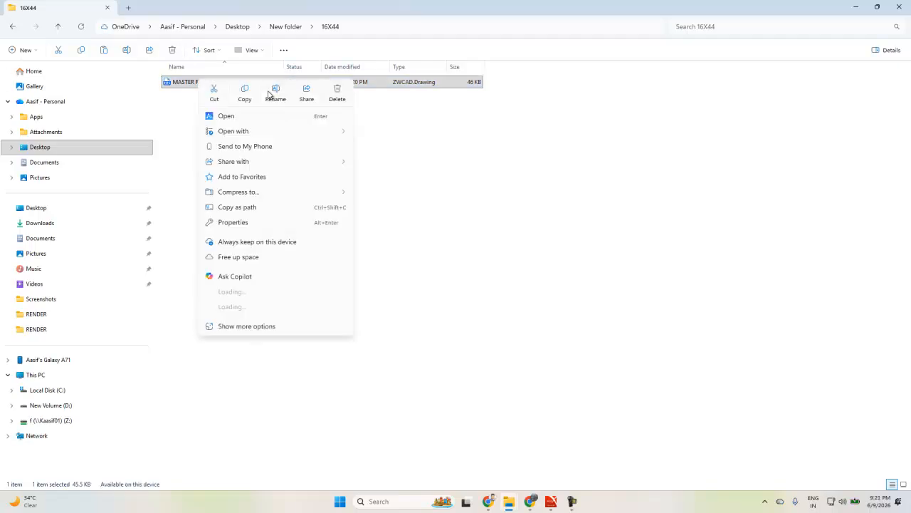
{"action": "left_click", "coordinate": [276, 93]}
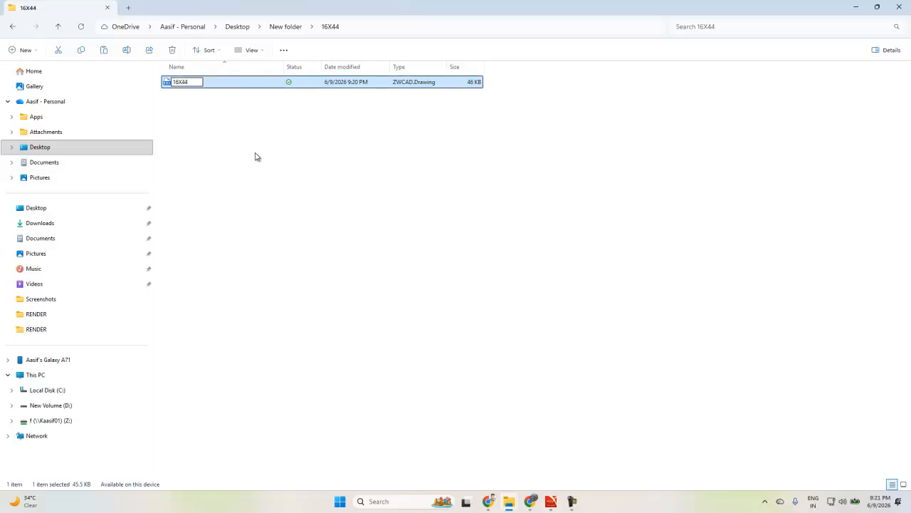
{"action": "key", "text": "Return"}
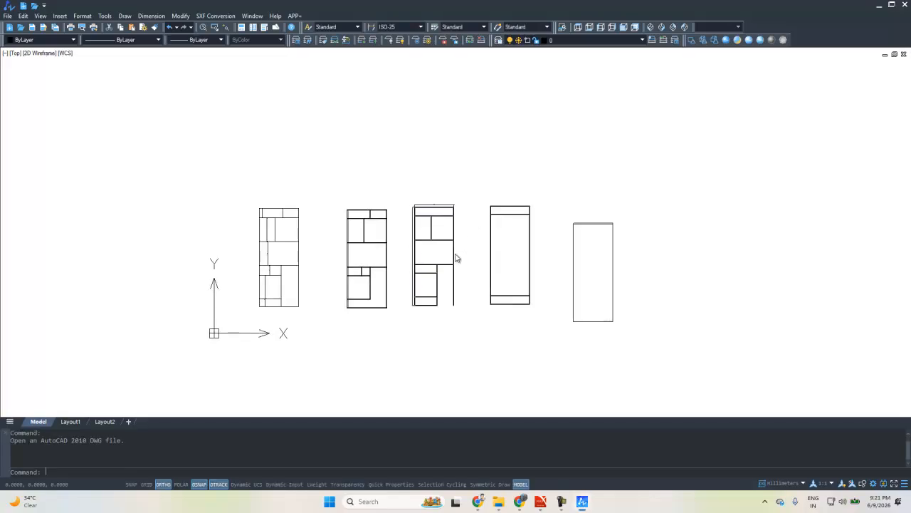
Step: Zoom far out from the existing floor plans and return to the drawing extents
{"action": "scroll", "coordinate": [367, 238], "scroll_direction": "down", "scroll_amount": 2}
{"action": "key", "text": "Escape"}
{"action": "left_click", "coordinate": [588, 155]}
{"action": "left_click", "coordinate": [178, 364]}
{"action": "scroll", "coordinate": [224, 218], "scroll_direction": "down", "scroll_amount": 8}
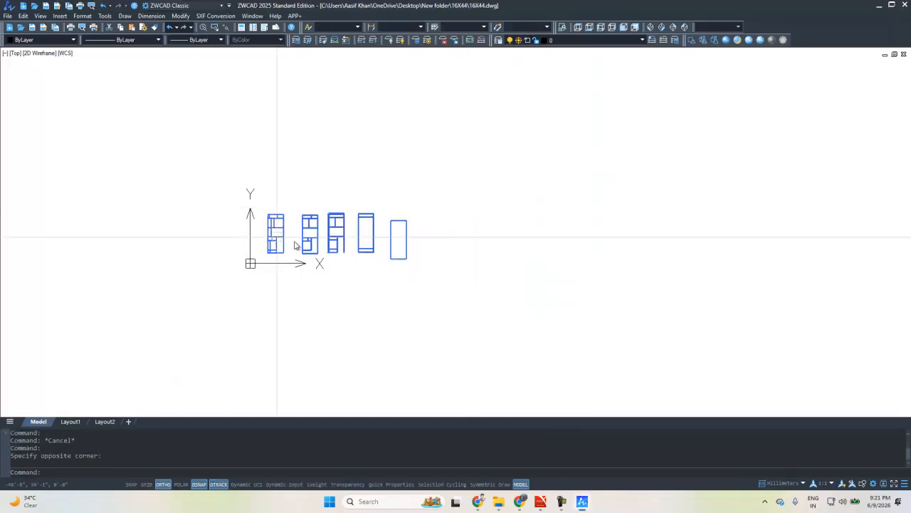
{"action": "scroll", "coordinate": [299, 203], "scroll_direction": "down", "scroll_amount": 5}
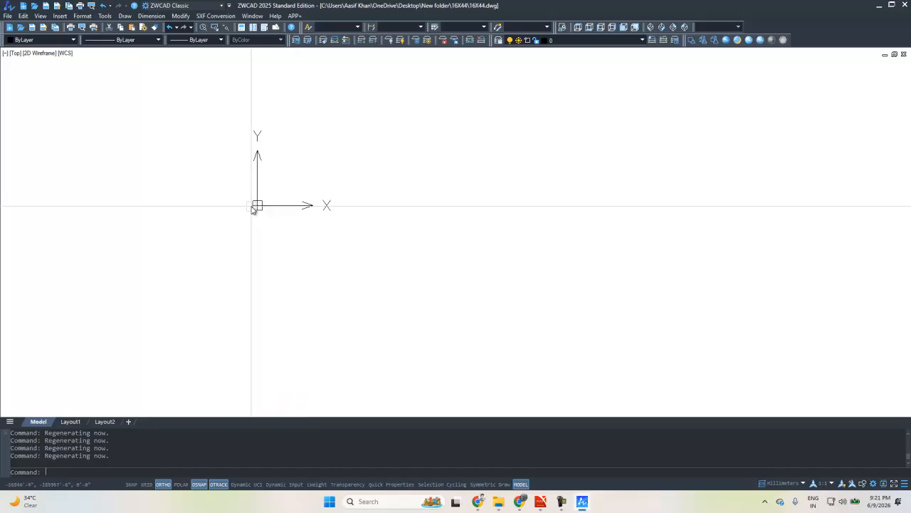
{"action": "scroll", "coordinate": [295, 223], "scroll_direction": "down", "scroll_amount": 15}
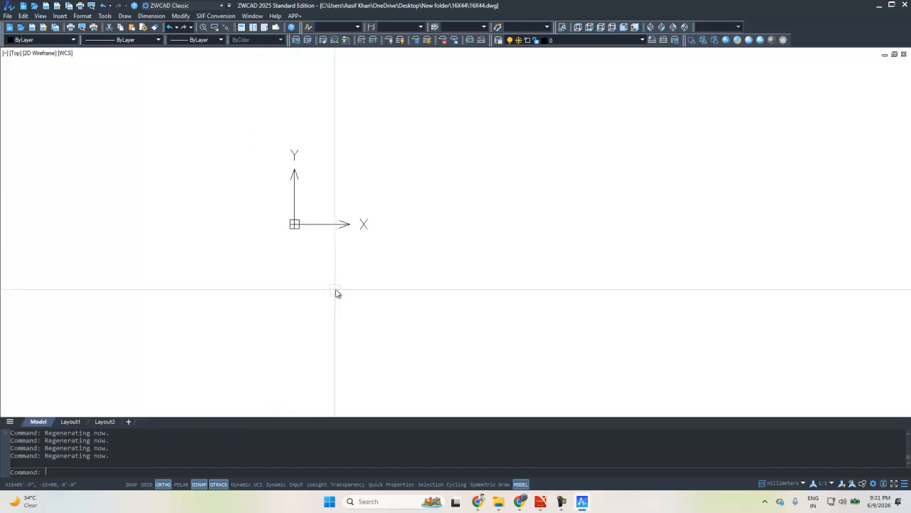
{"action": "scroll", "coordinate": [513, 273], "scroll_direction": "down", "scroll_amount": 3}
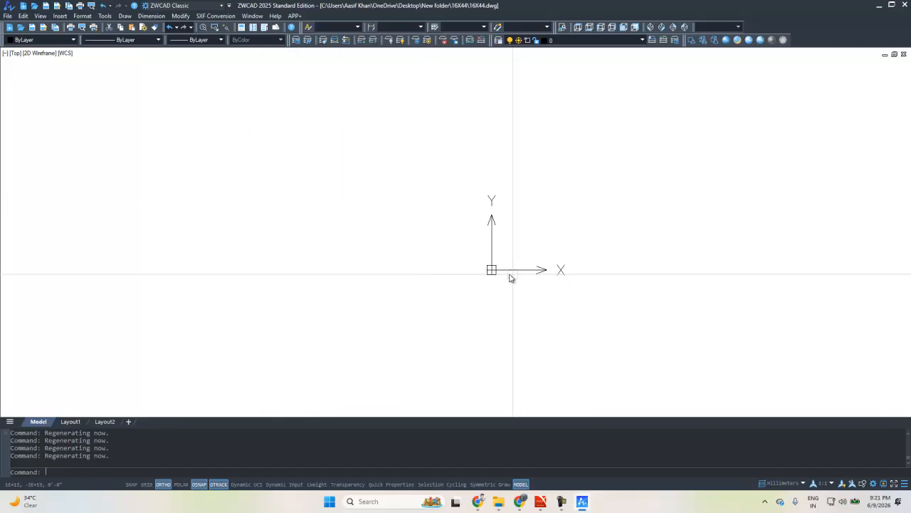
{"action": "type", "text": "z"}
{"action": "key", "text": "Return"}
{"action": "type", "text": "e"}
{"action": "key", "text": "Return"}
{"action": "key", "text": "Escape"}
{"action": "key", "text": "Escape"}
Step: Move the second floor plan horizontally to sit close beside the first plan
{"action": "scroll", "coordinate": [331, 299], "scroll_direction": "down", "scroll_amount": 2}
{"action": "left_click_drag", "start_coordinate": [234, 157], "coordinate": [349, 347]}
{"action": "scroll", "coordinate": [345, 378], "scroll_direction": "up", "scroll_amount": 2}
{"action": "type", "text": "m"}
{"action": "key", "text": "Return"}
{"action": "left_click", "coordinate": [348, 363]}
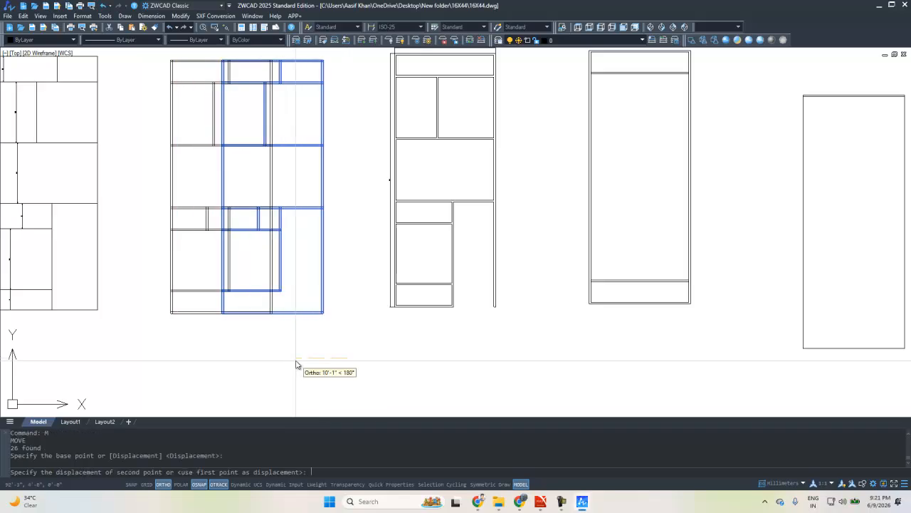
{"action": "scroll", "coordinate": [306, 366], "scroll_direction": "down", "scroll_amount": 3}
{"action": "key", "text": "Escape"}
{"action": "key", "text": "Escape"}
Step: Move the third, fourth and fifth plans together horizontally toward the second plan
{"action": "left_click_drag", "start_coordinate": [308, 204], "coordinate": [560, 376]}
{"action": "scroll", "coordinate": [433, 382], "scroll_direction": "up", "scroll_amount": 2}
{"action": "type", "text": "m"}
{"action": "key", "text": "Return"}
{"action": "left_click", "coordinate": [379, 380]}
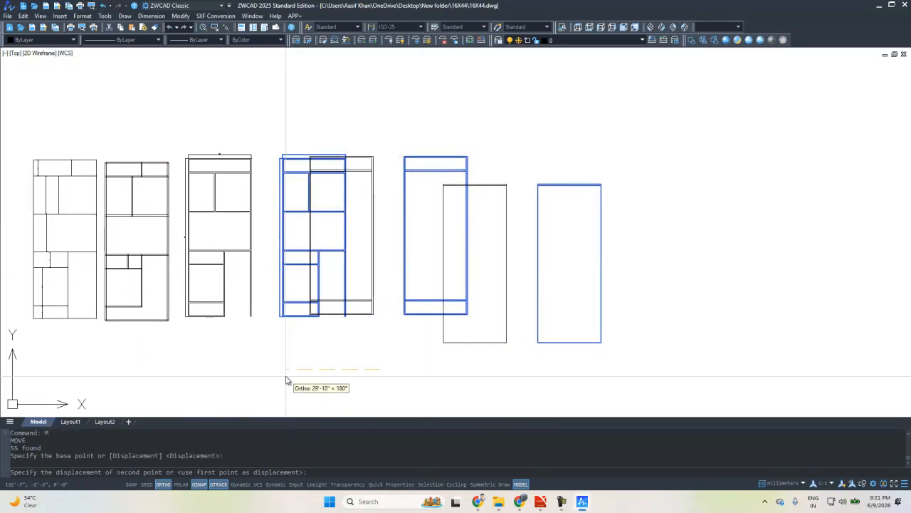
{"action": "left_click", "coordinate": [278, 380]}
Step: Move the fourth and fifth plans together horizontally, closer to the third plan
{"action": "left_click_drag", "start_coordinate": [281, 95], "coordinate": [552, 400]}
{"action": "type", "text": "m"}
{"action": "key", "text": "Return"}
{"action": "left_click", "coordinate": [387, 380]}
{"action": "key", "text": "Escape"}
Step: Zoom to the drawing extents and save the drawing
{"action": "scroll", "coordinate": [332, 292], "scroll_direction": "down", "scroll_amount": 5}
{"action": "scroll", "coordinate": [337, 286], "scroll_direction": "down", "scroll_amount": 5}
{"action": "scroll", "coordinate": [334, 230], "scroll_direction": "down", "scroll_amount": 3}
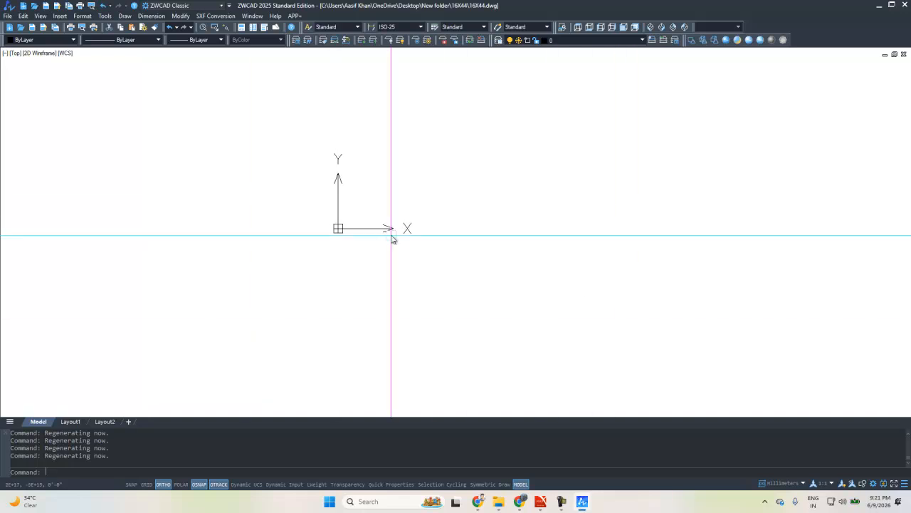
{"action": "type", "text": "z"}
{"action": "key", "text": "Return"}
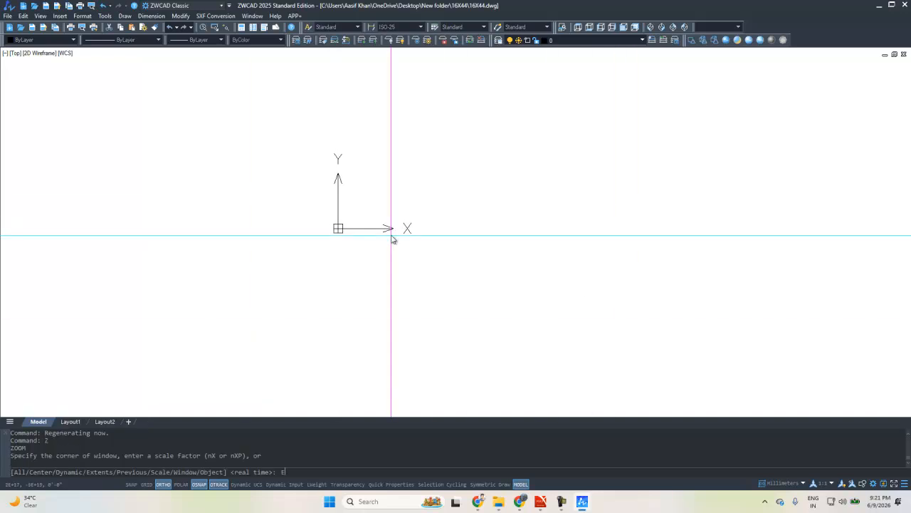
{"action": "type", "text": "E"}
{"action": "key", "text": "Return"}
{"action": "key", "text": "Escape"}
{"action": "key", "text": "Escape"}
{"action": "key", "text": "ctrl+s"}
Step: Move the last rectangular outline about 21' horizontally to sit beside the fourth plan
{"action": "scroll", "coordinate": [441, 221], "scroll_direction": "down", "scroll_amount": 3}
{"action": "left_click", "coordinate": [503, 140]}
{"action": "left_click", "coordinate": [626, 325]}
{"action": "scroll", "coordinate": [574, 286], "scroll_direction": "up", "scroll_amount": 2}
{"action": "type", "text": "m"}
{"action": "key", "text": "Return"}
{"action": "left_click", "coordinate": [552, 356]}
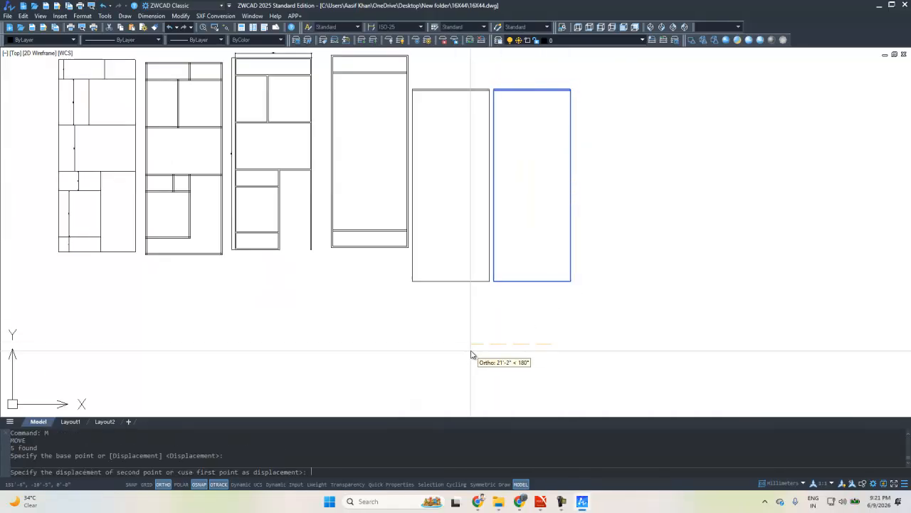
{"action": "left_click", "coordinate": [470, 356]}
{"action": "scroll", "coordinate": [163, 260], "scroll_direction": "down", "scroll_amount": 2}
{"action": "key", "text": "Escape"}
{"action": "key", "text": "Escape"}
{"action": "key", "text": "Escape"}
{"action": "key", "text": "Escape"}
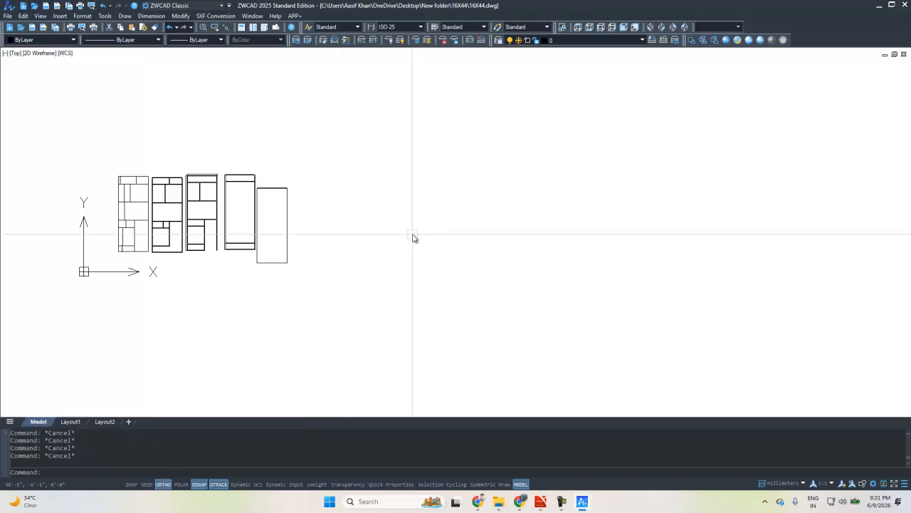
Step: Draw a 16' by 44' plot outline with lines to the right of the existing plans, running the closing side past the start corner
{"action": "type", "text": "l"}
{"action": "key", "text": "Return"}
{"action": "scroll", "coordinate": [363, 210], "scroll_direction": "up", "scroll_amount": 4}
{"action": "left_click", "coordinate": [345, 211]}
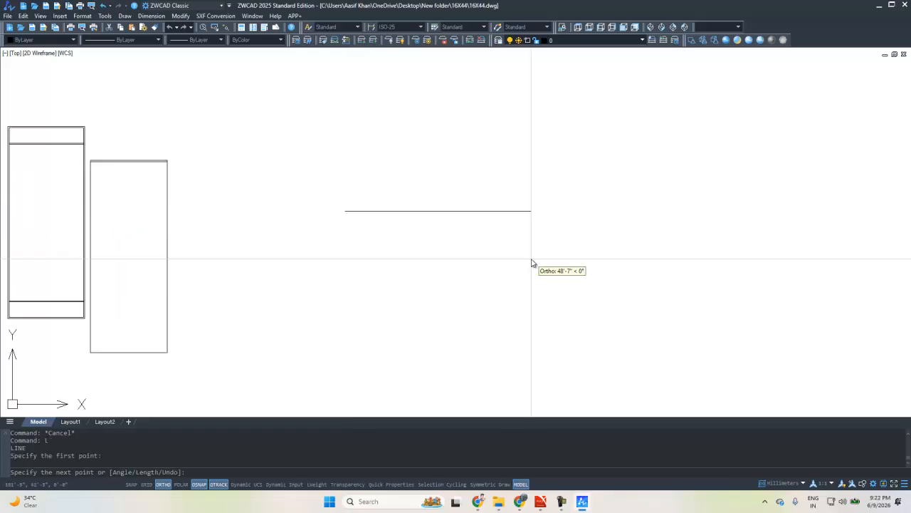
{"action": "key", "text": "Return"}
{"action": "scroll", "coordinate": [489, 197], "scroll_direction": "down", "scroll_amount": 2}
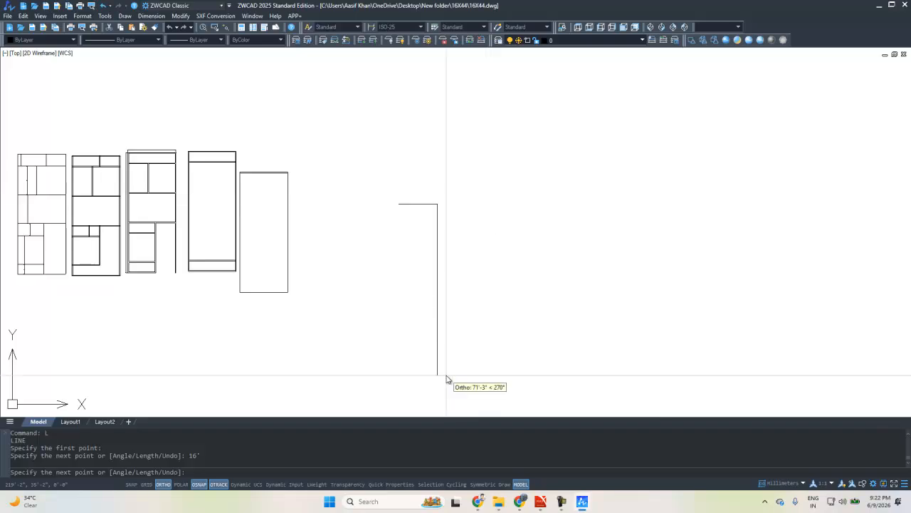
{"action": "key", "text": "Return"}
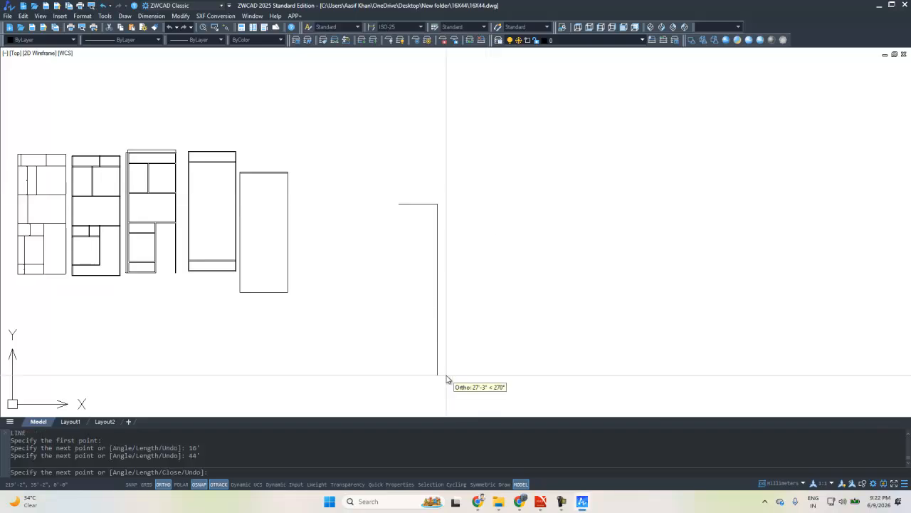
{"action": "type", "text": "16'"}
{"action": "key", "text": "Return"}
{"action": "left_click", "coordinate": [452, 166]}
{"action": "key", "text": "Escape"}
Step: Trim the closing line's excess beyond the outline's upper-left corner
{"action": "type", "text": "tr"}
{"action": "key", "text": "Return"}
{"action": "key", "text": "Return"}
{"action": "left_click_drag", "start_coordinate": [394, 186], "coordinate": [406, 191]}
{"action": "key", "text": "Escape"}
{"action": "scroll", "coordinate": [417, 271], "scroll_direction": "up", "scroll_amount": 4}
{"action": "key", "text": "Escape"}
{"action": "key", "text": "Escape"}
Step: Add linear dimensions to the new outline's top width and left height
{"action": "type", "text": "dli"}
{"action": "key", "text": "Return"}
{"action": "scroll", "coordinate": [472, 61], "scroll_direction": "up", "scroll_amount": 4}
{"action": "key", "text": "Return"}
{"action": "left_click", "coordinate": [452, 149]}
{"action": "left_click", "coordinate": [456, 134]}
{"action": "key", "text": "Return"}
{"action": "key", "text": "Return"}
{"action": "left_click", "coordinate": [353, 185]}
{"action": "left_click", "coordinate": [332, 190]}
{"action": "scroll", "coordinate": [333, 192], "scroll_direction": "down", "scroll_amount": 4}
{"action": "key", "text": "Escape"}
{"action": "key", "text": "Escape"}
Step: Zoom in on the dimensioned outline and open the width dimension's text for editing, without changing it
{"action": "type", "text": "z"}
{"action": "key", "text": "Return"}
{"action": "left_click", "coordinate": [328, 95]}
{"action": "left_click", "coordinate": [474, 380]}
{"action": "key", "text": "Escape"}
{"action": "key", "text": "Escape"}
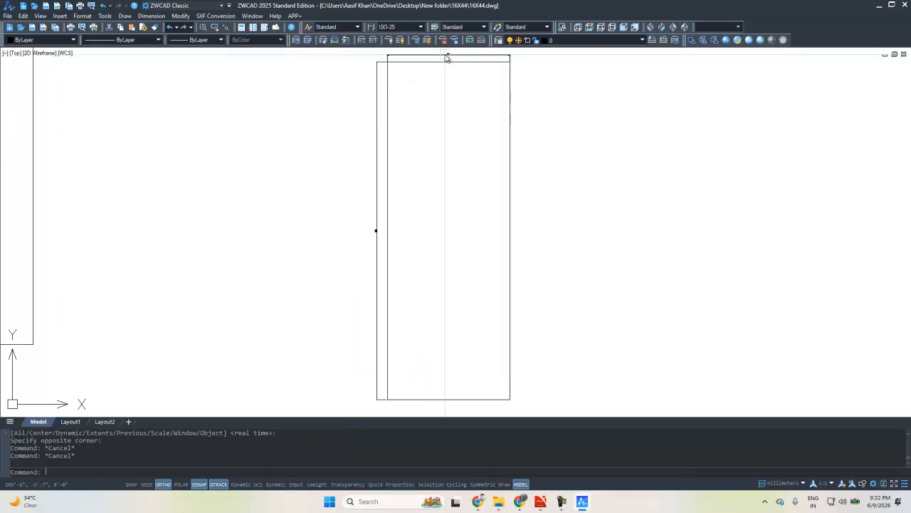
{"action": "double_click", "coordinate": [447, 57]}
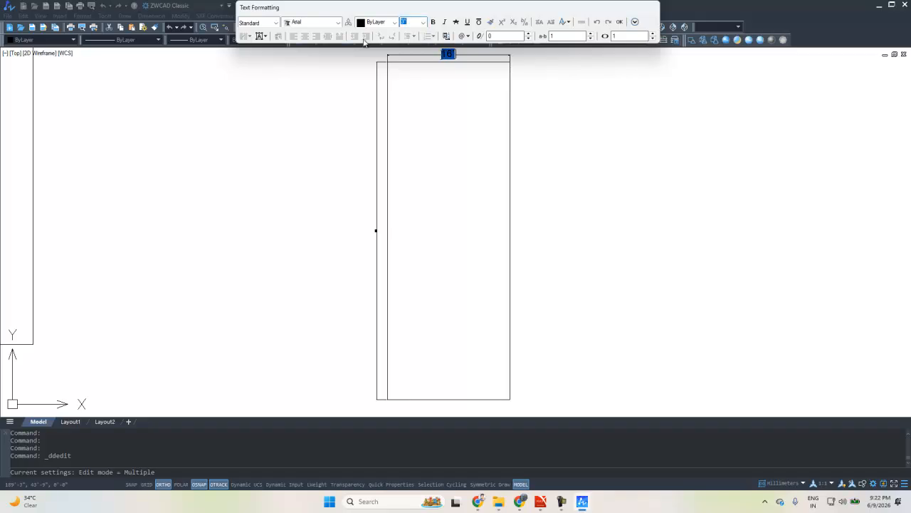
{"action": "left_click", "coordinate": [500, 231]}
{"action": "key", "text": "Escape"}
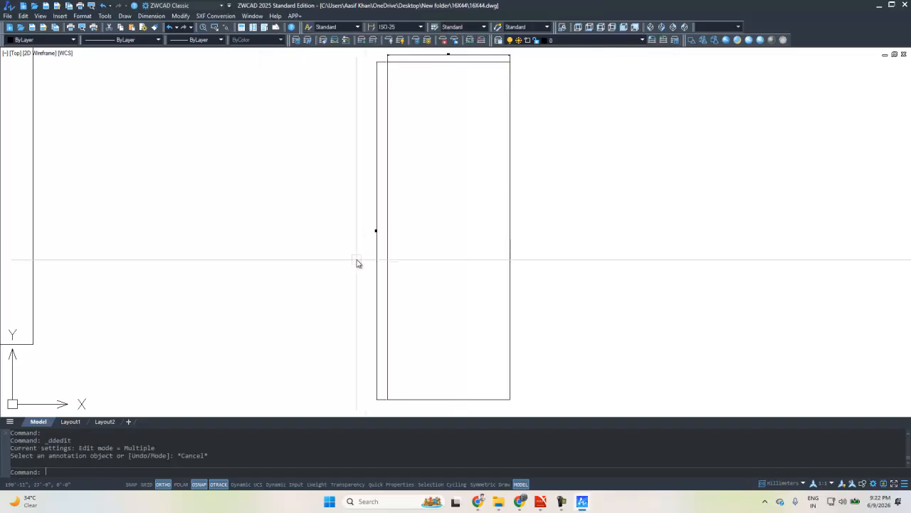
Step: Open the properties of the vertical dimension along the outline's left side
{"action": "left_click", "coordinate": [378, 249]}
{"action": "key", "text": "Escape"}
{"action": "key", "text": "Escape"}
{"action": "left_click", "coordinate": [381, 269]}
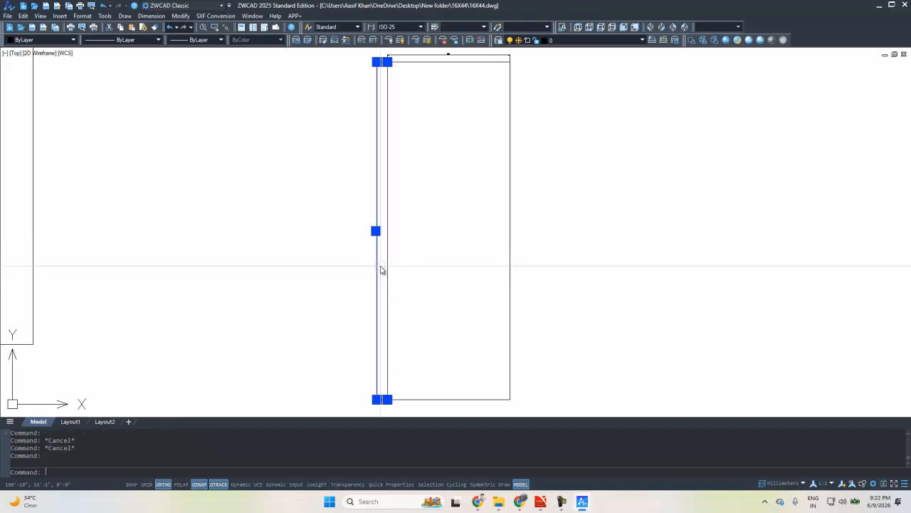
{"action": "double_click", "coordinate": [382, 259]}
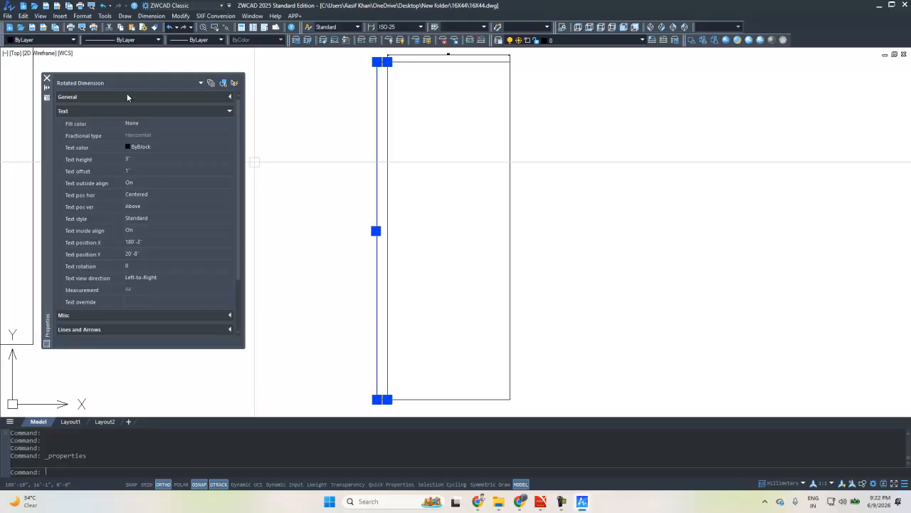
{"action": "key", "text": "Escape"}
{"action": "key", "text": "Escape"}
{"action": "left_click", "coordinate": [375, 268]}
{"action": "key", "text": "Escape"}
{"action": "left_click_drag", "start_coordinate": [549, 225], "coordinate": [385, 299]}
{"action": "key", "text": "Escape"}
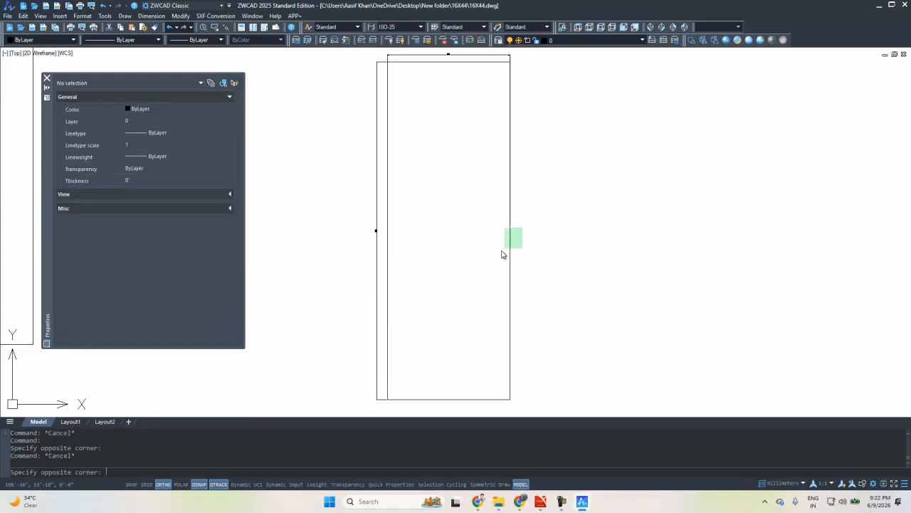
{"action": "left_click_drag", "start_coordinate": [519, 239], "coordinate": [492, 248]}
{"action": "key", "text": "Escape"}
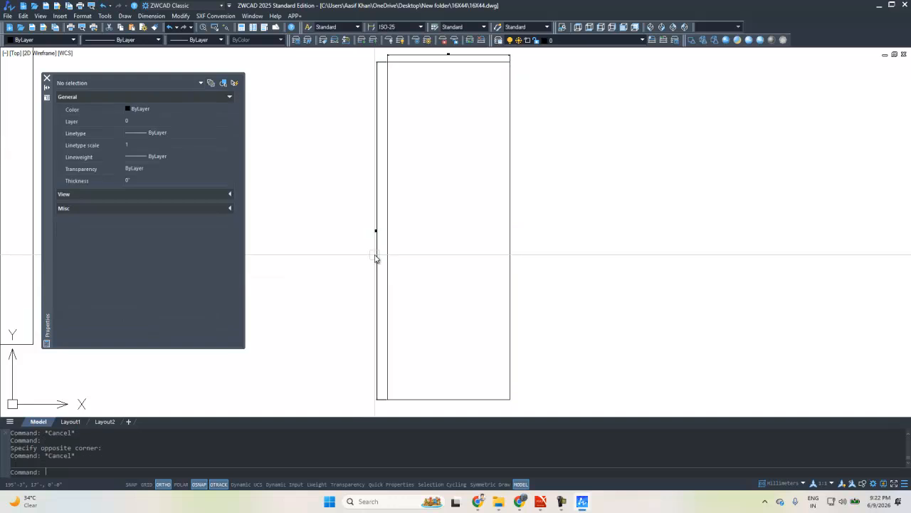
Step: Set the text height of the plot outline's vertical dimension to 12 inches
{"action": "left_click", "coordinate": [376, 255]}
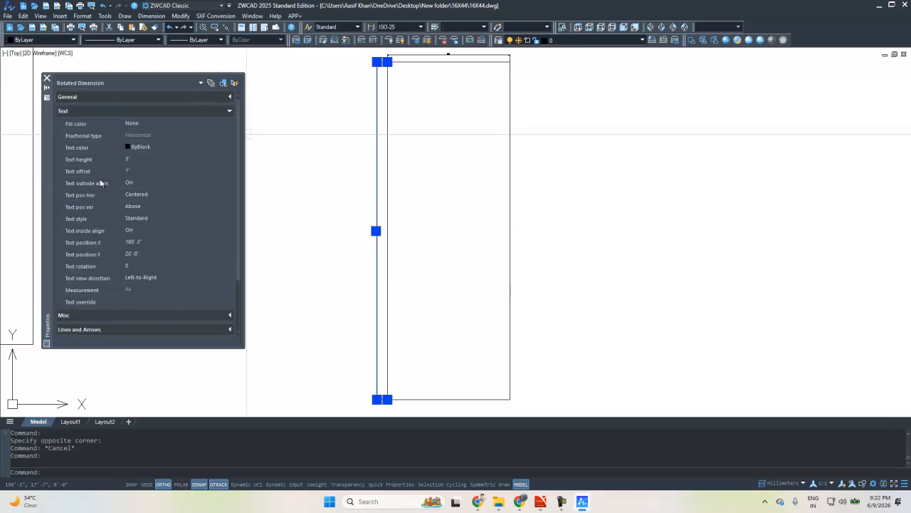
{"action": "left_click", "coordinate": [140, 164]}
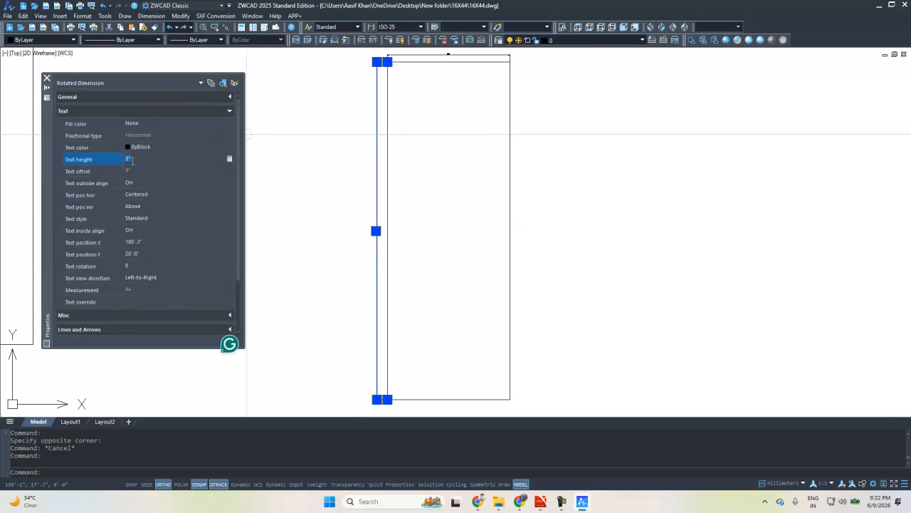
{"action": "type", "text": "12"}
{"action": "key", "text": "Return"}
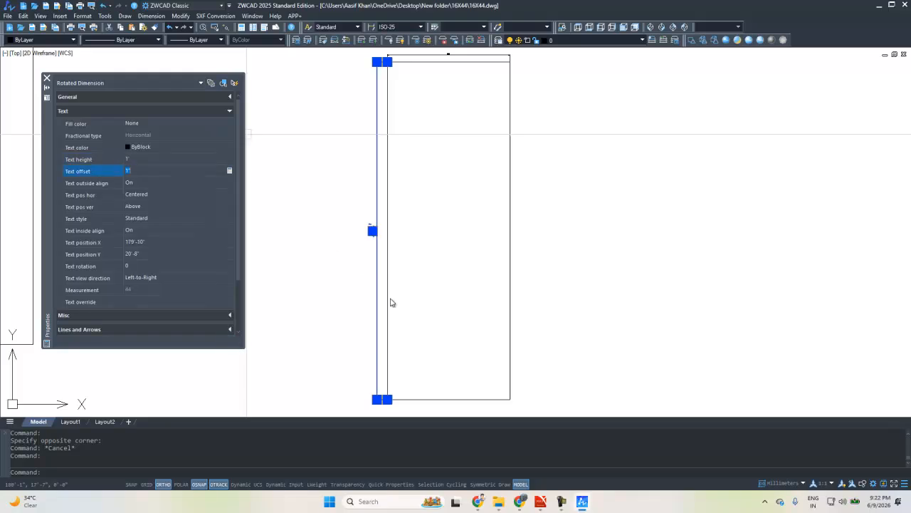
{"action": "key", "text": "Escape"}
{"action": "key", "text": "Escape"}
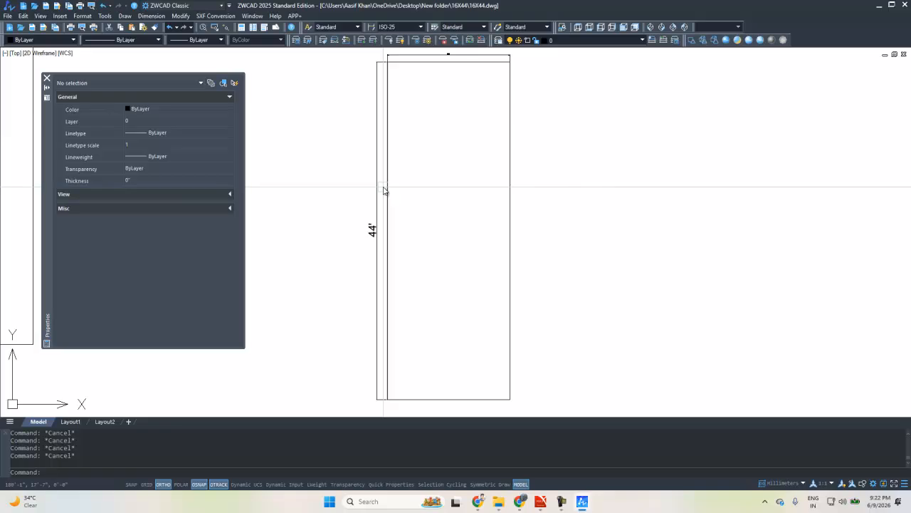
Step: Match the vertical dimension's properties onto the width dimension above the plot outline
{"action": "type", "text": "MA"}
{"action": "key", "text": "Return"}
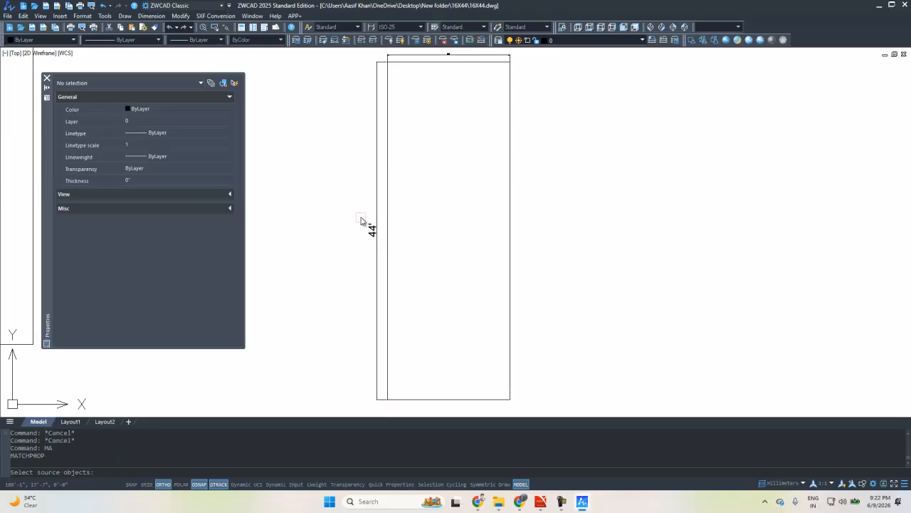
{"action": "left_click", "coordinate": [372, 229]}
{"action": "left_click", "coordinate": [456, 57]}
{"action": "key", "text": "Escape"}
{"action": "key", "text": "Escape"}
{"action": "scroll", "coordinate": [484, 228], "scroll_direction": "down", "scroll_amount": 2}
{"action": "scroll", "coordinate": [464, 167], "scroll_direction": "up", "scroll_amount": 2}
{"action": "scroll", "coordinate": [464, 168], "scroll_direction": "down", "scroll_amount": 2}
{"action": "scroll", "coordinate": [439, 236], "scroll_direction": "up", "scroll_amount": 2}
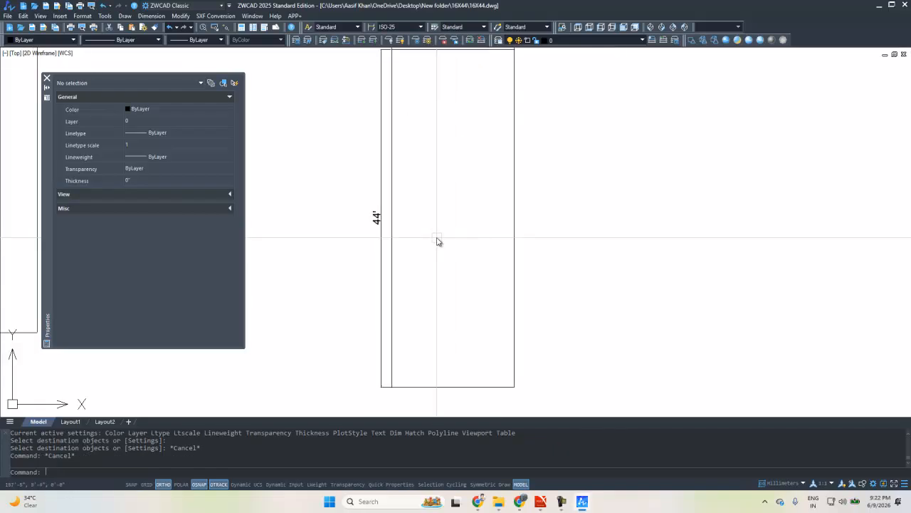
{"action": "key", "text": "Escape"}
{"action": "scroll", "coordinate": [439, 236], "scroll_direction": "down", "scroll_amount": 2}
{"action": "scroll", "coordinate": [438, 208], "scroll_direction": "up", "scroll_amount": 2}
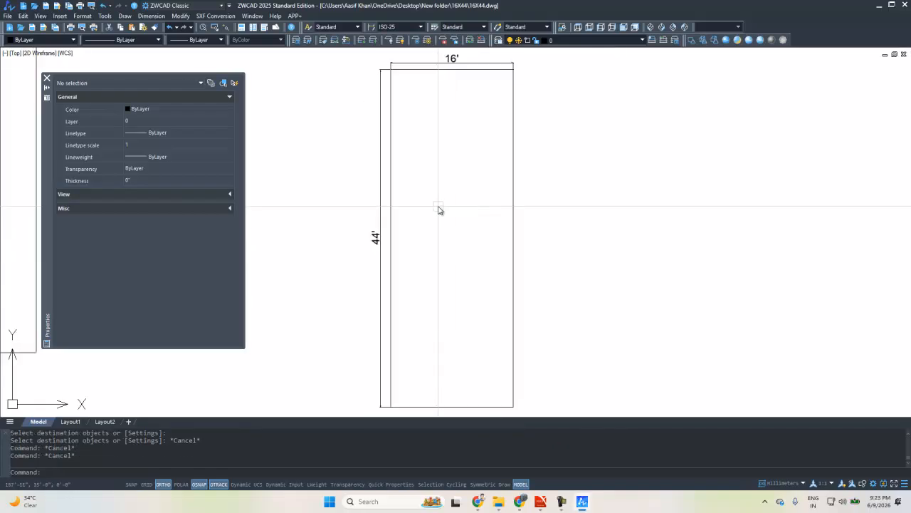
{"action": "type", "text": "o"}
{"action": "key", "text": "Return"}
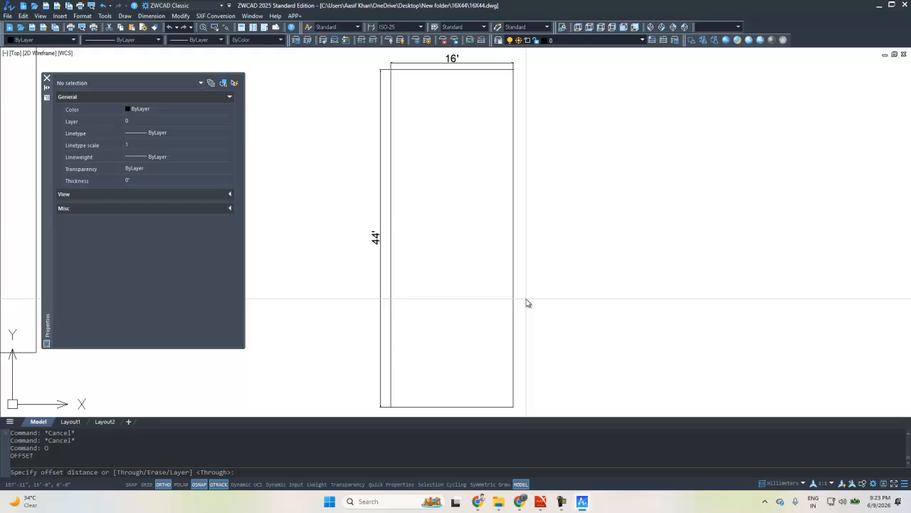
{"action": "key", "text": "Escape"}
{"action": "key", "text": "Escape"}
{"action": "key", "text": "Escape"}
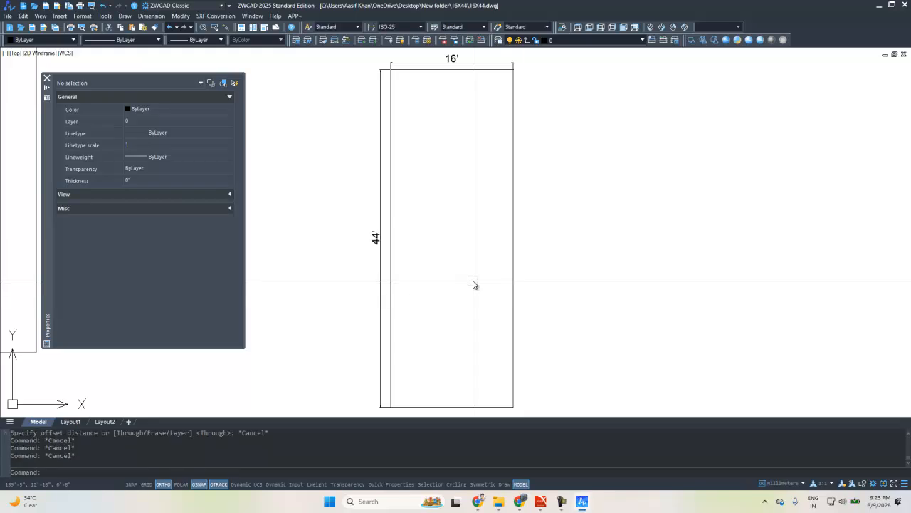
{"action": "left_click", "coordinate": [547, 216]}
{"action": "left_click", "coordinate": [515, 257]}
{"action": "key", "text": "Escape"}
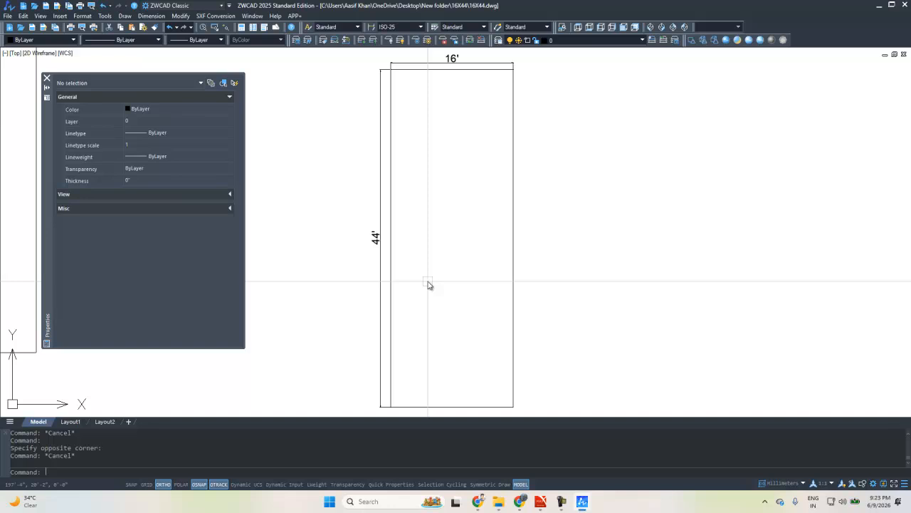
{"action": "left_click", "coordinate": [464, 73]}
{"action": "key", "text": "Escape"}
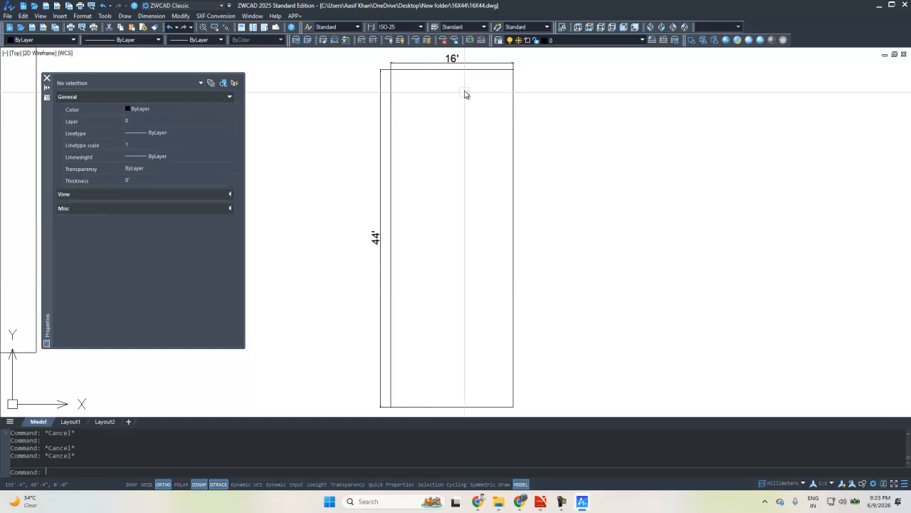
{"action": "left_click", "coordinate": [465, 74]}
{"action": "key", "text": "Escape"}
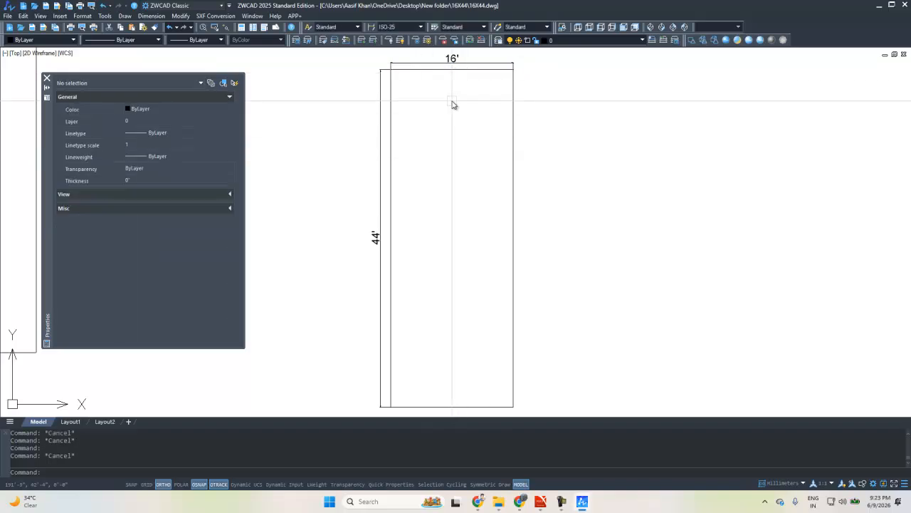
{"action": "scroll", "coordinate": [411, 275], "scroll_direction": "down", "scroll_amount": 1}
{"action": "scroll", "coordinate": [406, 232], "scroll_direction": "up", "scroll_amount": 5}
{"action": "scroll", "coordinate": [384, 260], "scroll_direction": "down", "scroll_amount": 3}
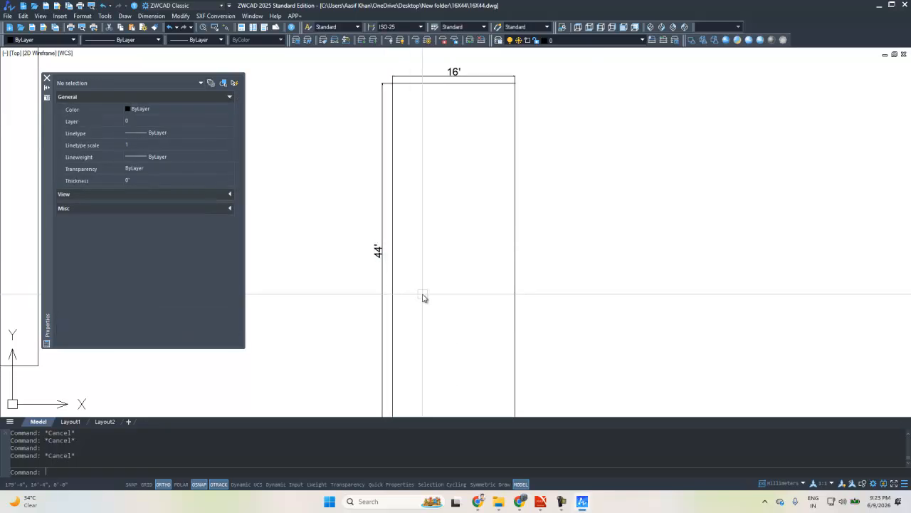
{"action": "scroll", "coordinate": [423, 292], "scroll_direction": "down", "scroll_amount": 2}
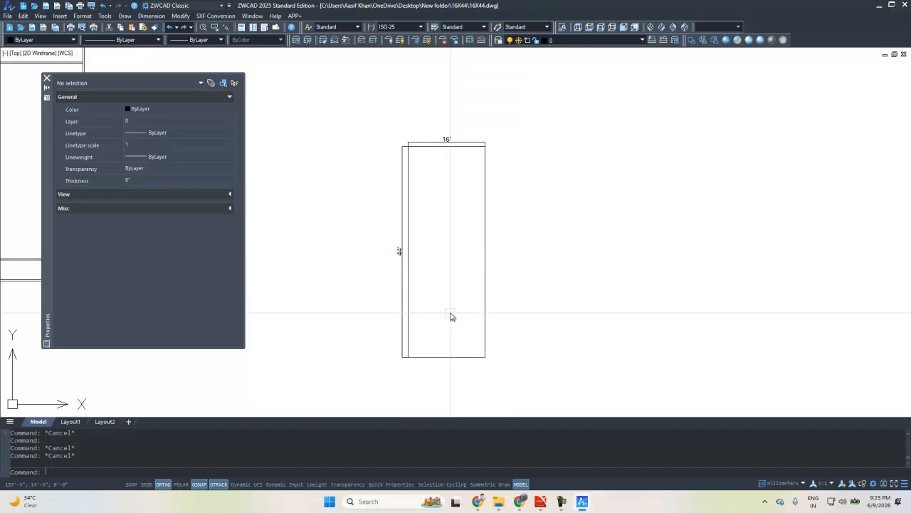
{"action": "left_click", "coordinate": [574, 320]}
{"action": "left_click", "coordinate": [487, 384]}
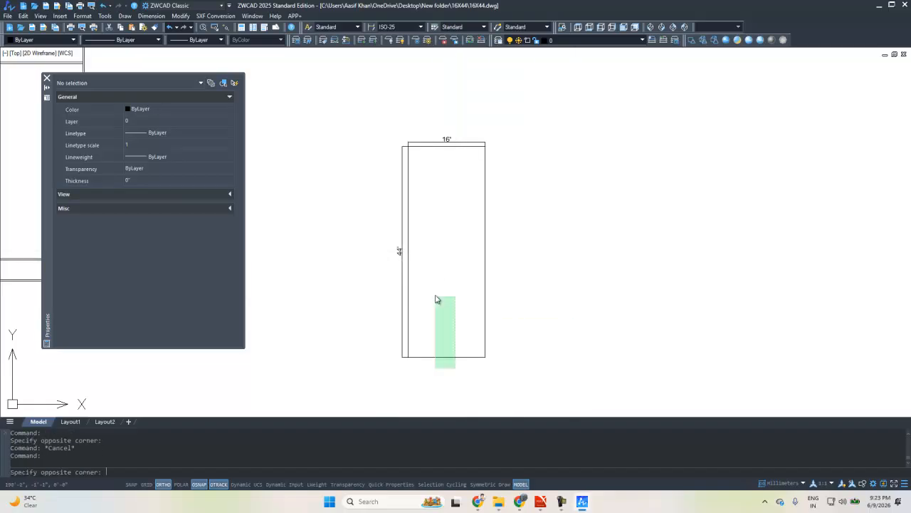
{"action": "left_click", "coordinate": [485, 269]}
{"action": "key", "text": "Escape"}
Step: Try to draw a 297 by 420 rectangle beside the plot outline, entering the values directly after its first corner
{"action": "type", "text": "REC"}
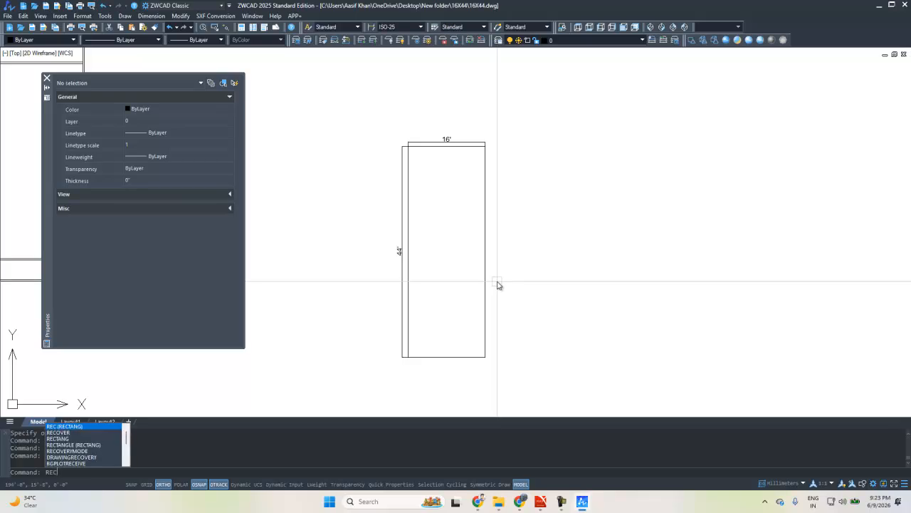
{"action": "key", "text": "Return"}
{"action": "left_click", "coordinate": [550, 143]}
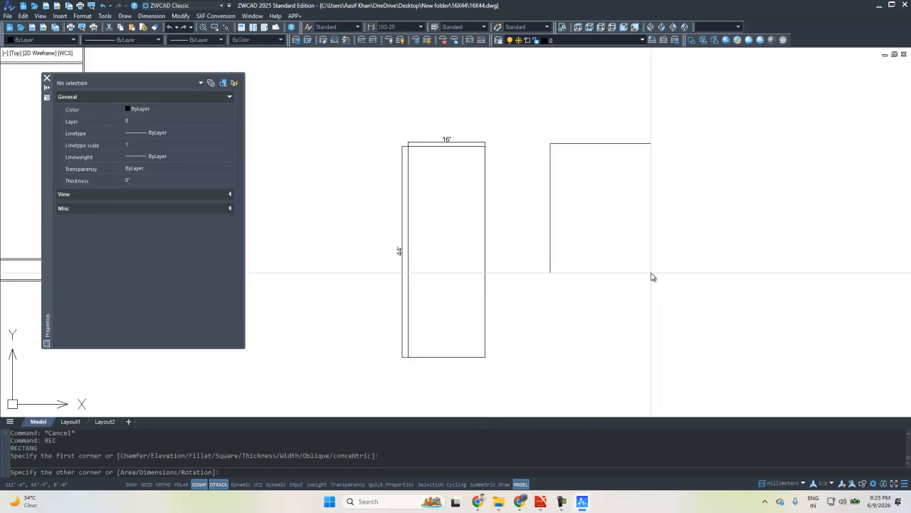
{"action": "type", "text": "297"}
{"action": "key", "text": "Return"}
{"action": "type", "text": "420"}
{"action": "key", "text": "F8"}
{"action": "key", "text": "Return"}
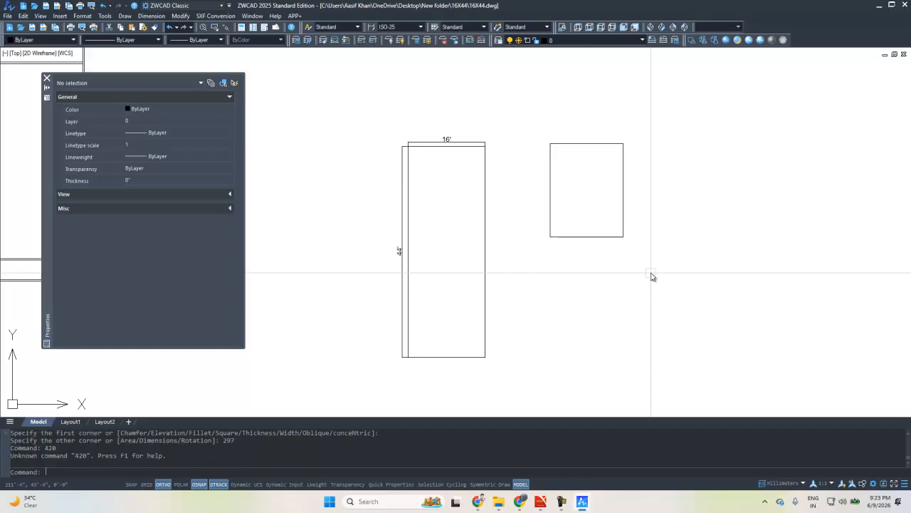
Step: Add linear dimensions to the small rectangle's sides and erase both of them
{"action": "key", "text": "Escape"}
{"action": "type", "text": "LI"}
{"action": "scroll", "coordinate": [624, 162], "scroll_direction": "up", "scroll_amount": 1}
{"action": "key", "text": "space"}
{"action": "key", "text": "space"}
{"action": "left_click", "coordinate": [623, 196]}
{"action": "left_click", "coordinate": [612, 216]}
{"action": "scroll", "coordinate": [583, 236], "scroll_direction": "up", "scroll_amount": 2}
{"action": "key", "text": "space"}
{"action": "key", "text": "space"}
{"action": "left_click", "coordinate": [594, 345]}
{"action": "left_click", "coordinate": [596, 352]}
{"action": "left_click", "coordinate": [584, 307]}
{"action": "scroll", "coordinate": [691, 332], "scroll_direction": "up", "scroll_amount": 3}
{"action": "key", "text": "Escape"}
{"action": "key", "text": "Escape"}
{"action": "left_click", "coordinate": [635, 324]}
{"action": "left_click", "coordinate": [571, 247]}
{"action": "scroll", "coordinate": [541, 249], "scroll_direction": "down", "scroll_amount": 3}
{"action": "key", "text": "Delete"}
{"action": "key", "text": "Escape"}
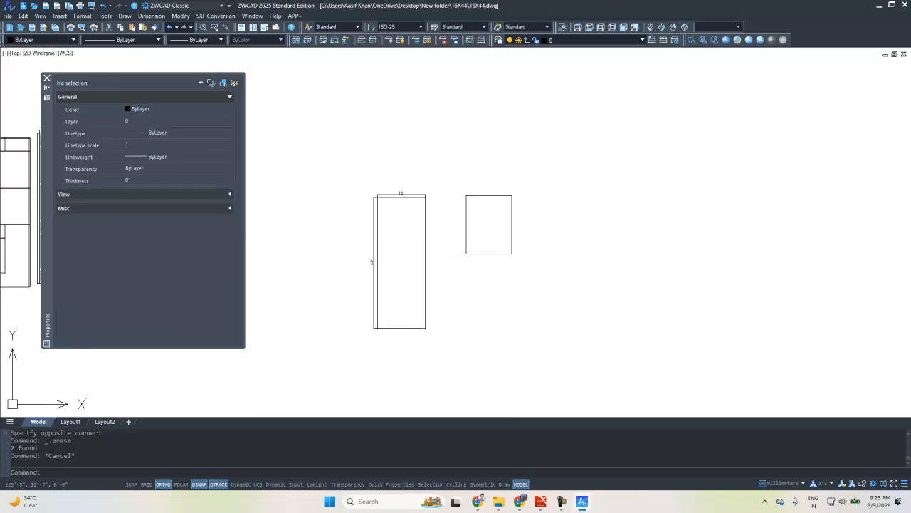
Step: Close the Properties palette
{"action": "left_click", "coordinate": [47, 79]}
{"action": "key", "text": "Escape"}
{"action": "key", "text": "Escape"}
{"action": "type", "text": "rec"}
{"action": "key", "text": "Return"}
{"action": "left_click", "coordinate": [555, 213]}
{"action": "key", "text": "Escape"}
{"action": "key", "text": "Escape"}
{"action": "key", "text": "Escape"}
Step: Draw a rectangle by dimensions, length 297 and width 420, beyond the small rectangle
{"action": "type", "text": "rec"}
{"action": "key", "text": "Return"}
{"action": "left_click", "coordinate": [590, 232]}
{"action": "key", "text": "F8"}
{"action": "type", "text": "d"}
{"action": "key", "text": "Return"}
{"action": "type", "text": "29"}
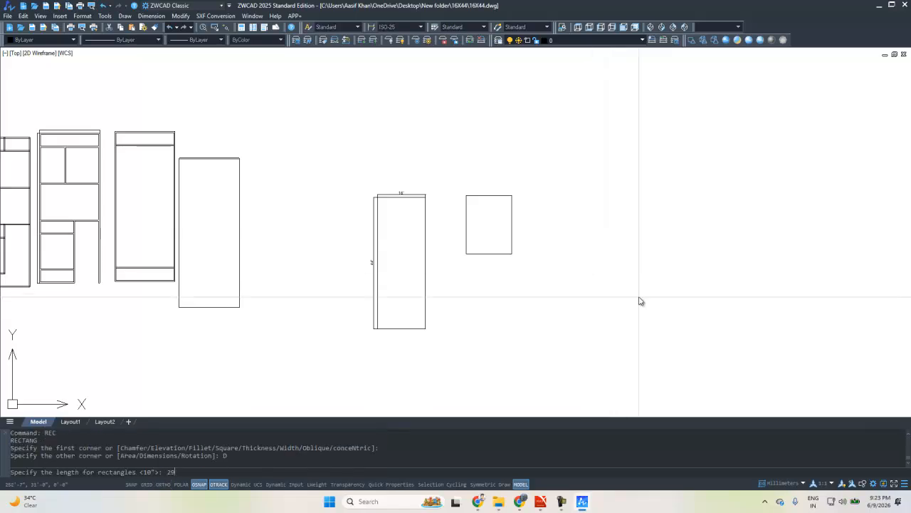
{"action": "type", "text": "7"}
{"action": "key", "text": "Return"}
{"action": "type", "text": "420"}
{"action": "key", "text": "Return"}
{"action": "key", "text": "F8"}
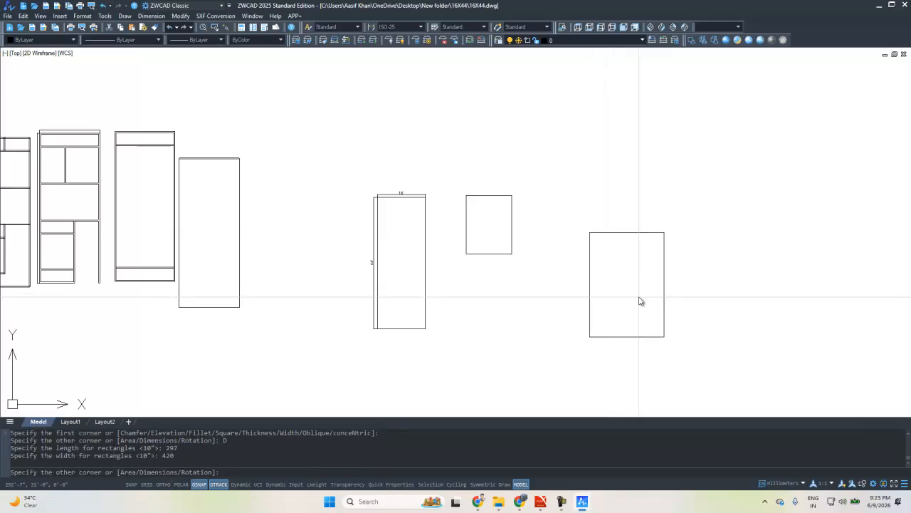
{"action": "key", "text": "Escape"}
{"action": "key", "text": "Escape"}
Step: Add linear dimensions to the large rectangle's sides and erase them together with the rectangle
{"action": "type", "text": "dli"}
{"action": "scroll", "coordinate": [674, 279], "scroll_direction": "up", "scroll_amount": 2}
{"action": "key", "text": "Return"}
{"action": "key", "text": "Return"}
{"action": "left_click", "coordinate": [654, 279]}
{"action": "left_click", "coordinate": [659, 285]}
{"action": "left_click", "coordinate": [643, 286]}
{"action": "key", "text": "Return"}
{"action": "scroll", "coordinate": [616, 246], "scroll_direction": "up", "scroll_amount": 2}
{"action": "key", "text": "Return"}
{"action": "left_click", "coordinate": [602, 143]}
{"action": "left_click", "coordinate": [604, 177]}
{"action": "scroll", "coordinate": [588, 228], "scroll_direction": "up", "scroll_amount": 2}
{"action": "scroll", "coordinate": [570, 174], "scroll_direction": "down", "scroll_amount": 5}
{"action": "left_click", "coordinate": [636, 147]}
{"action": "left_click", "coordinate": [516, 369]}
{"action": "key", "text": "Delete"}
{"action": "key", "text": "Escape"}
Step: Draw a new rectangle by dimensions, length 297 and width 420, in the empty space below the small rectangle
{"action": "type", "text": "REC"}
{"action": "key", "text": "Return"}
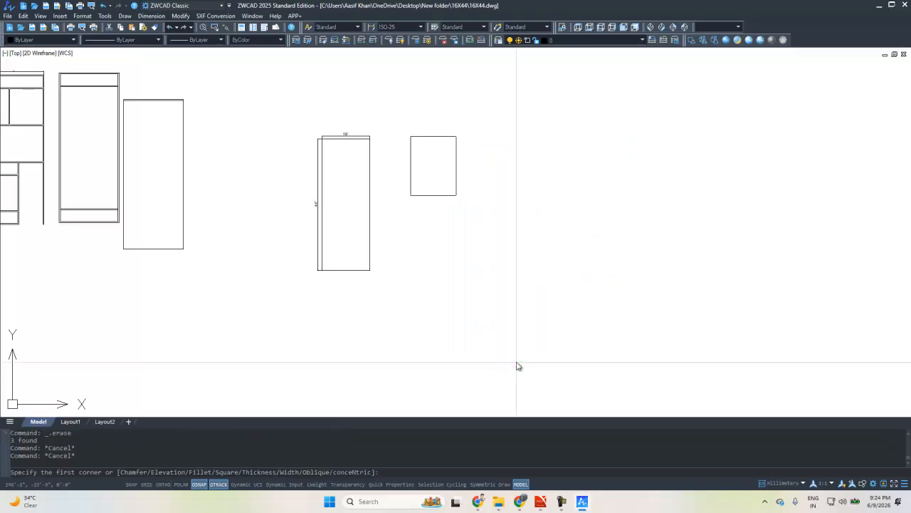
{"action": "left_click", "coordinate": [497, 260]}
{"action": "type", "text": "D"}
{"action": "key", "text": "Return"}
{"action": "type", "text": "297"}
{"action": "key", "text": "Return"}
{"action": "type", "text": "42"}
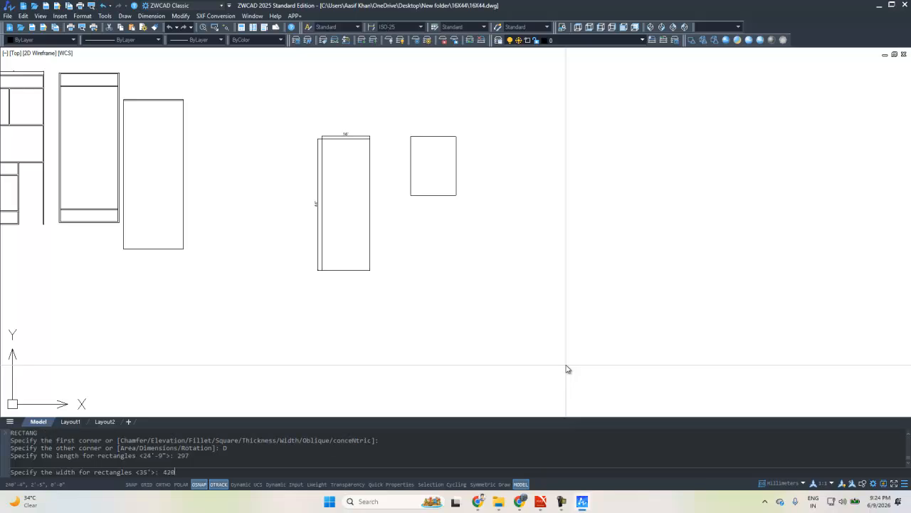
{"action": "type", "text": "0"}
{"action": "key", "text": "Return"}
{"action": "key", "text": "F8"}
{"action": "left_click", "coordinate": [567, 368]}
{"action": "key", "text": "Escape"}
{"action": "key", "text": "Escape"}
Step: Add linear dimensions to two sides of the 297 by 420 rectangle and erase both dimensions
{"action": "type", "text": "DLI"}
{"action": "key", "text": "Return"}
{"action": "key", "text": "Return"}
{"action": "scroll", "coordinate": [554, 285], "scroll_direction": "up", "scroll_amount": 2}
{"action": "left_click", "coordinate": [541, 245]}
{"action": "left_click", "coordinate": [543, 270]}
{"action": "scroll", "coordinate": [523, 276], "scroll_direction": "up", "scroll_amount": 6}
{"action": "scroll", "coordinate": [509, 128], "scroll_direction": "down", "scroll_amount": 4}
{"action": "key", "text": "Return"}
{"action": "key", "text": "Return"}
{"action": "left_click", "coordinate": [617, 201]}
{"action": "left_click", "coordinate": [602, 210]}
{"action": "scroll", "coordinate": [606, 278], "scroll_direction": "up", "scroll_amount": 5}
{"action": "scroll", "coordinate": [605, 276], "scroll_direction": "down", "scroll_amount": 4}
{"action": "scroll", "coordinate": [602, 233], "scroll_direction": "up", "scroll_amount": 2}
{"action": "left_click", "coordinate": [607, 218]}
{"action": "left_click", "coordinate": [568, 253]}
{"action": "scroll", "coordinate": [568, 252], "scroll_direction": "down", "scroll_amount": 3}
{"action": "key", "text": "Delete"}
Step: Move the 297 by 420 rectangle by its top edge's midpoint onto the midpoint of the plot outline's top edge
{"action": "left_click", "coordinate": [581, 285]}
{"action": "type", "text": "M"}
{"action": "key", "text": "Return"}
{"action": "left_click", "coordinate": [543, 231]}
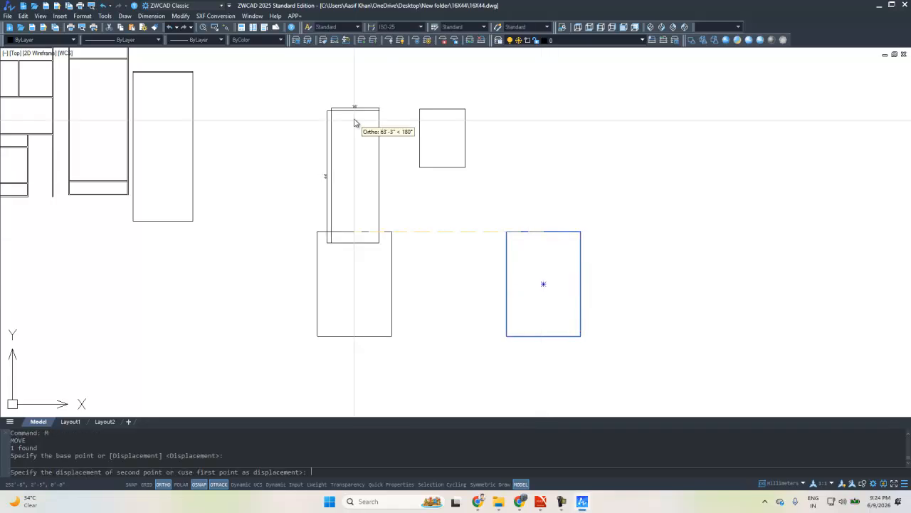
{"action": "scroll", "coordinate": [354, 111], "scroll_direction": "up", "scroll_amount": 4}
{"action": "left_click", "coordinate": [352, 111]}
{"action": "key", "text": "Escape"}
{"action": "key", "text": "Escape"}
Step: Change the colour of the 297 by 420 sheet frame to red
{"action": "scroll", "coordinate": [441, 175], "scroll_direction": "down", "scroll_amount": 2}
{"action": "left_click", "coordinate": [444, 176]}
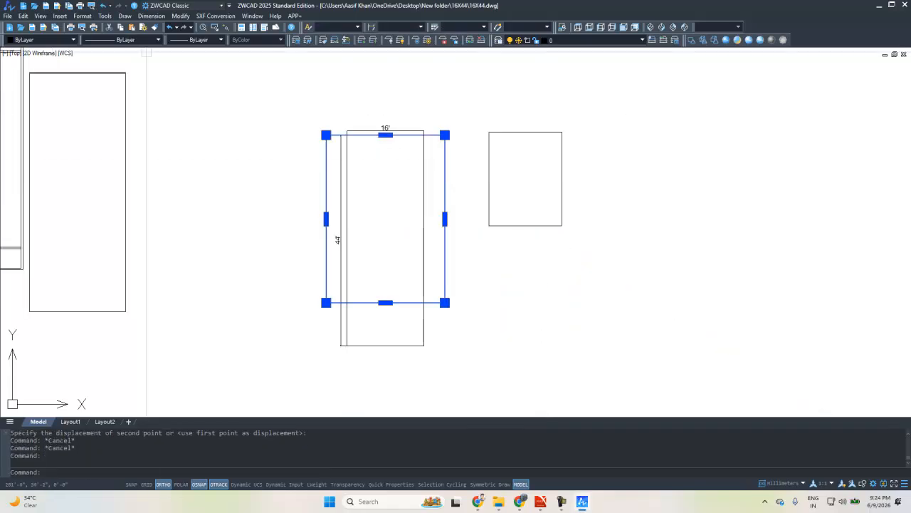
{"action": "left_click", "coordinate": [32, 40]}
{"action": "left_click", "coordinate": [28, 65]}
{"action": "key", "text": "Escape"}
Step: Move the red sheet frame slightly upward so its top edge sits above the plot outline's 16' dimension
{"action": "scroll", "coordinate": [403, 116], "scroll_direction": "up", "scroll_amount": 3}
{"action": "left_click", "coordinate": [468, 168]}
{"action": "type", "text": "M"}
{"action": "key", "text": "Return"}
{"action": "left_click", "coordinate": [497, 145]}
{"action": "left_click", "coordinate": [491, 123]}
{"action": "left_click", "coordinate": [433, 200]}
{"action": "key", "text": "Escape"}
Step: Scale the red sheet frame by a factor of 1.2 from its top edge's midpoint
{"action": "left_click", "coordinate": [465, 179]}
{"action": "scroll", "coordinate": [449, 150], "scroll_direction": "down", "scroll_amount": 2}
{"action": "type", "text": "SC"}
{"action": "key", "text": "Return"}
{"action": "left_click", "coordinate": [403, 128]}
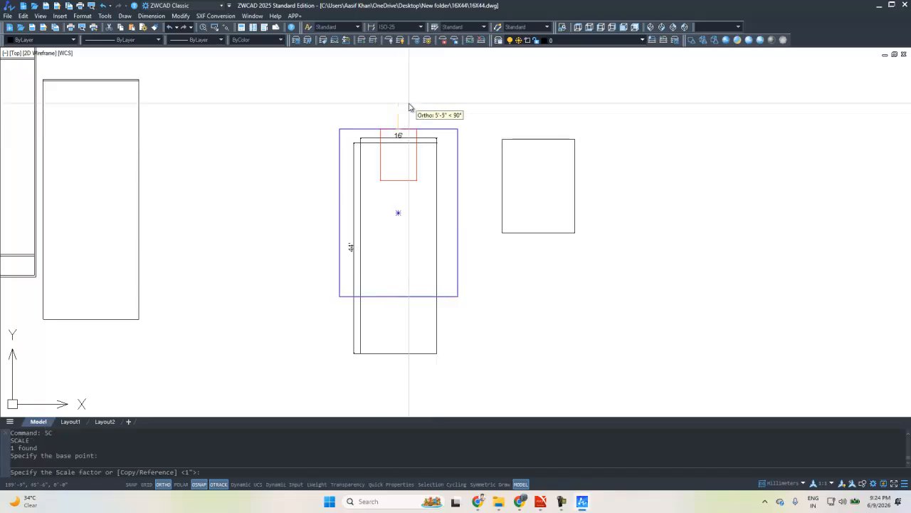
{"action": "type", "text": "1.2"}
{"action": "key", "text": "Return"}
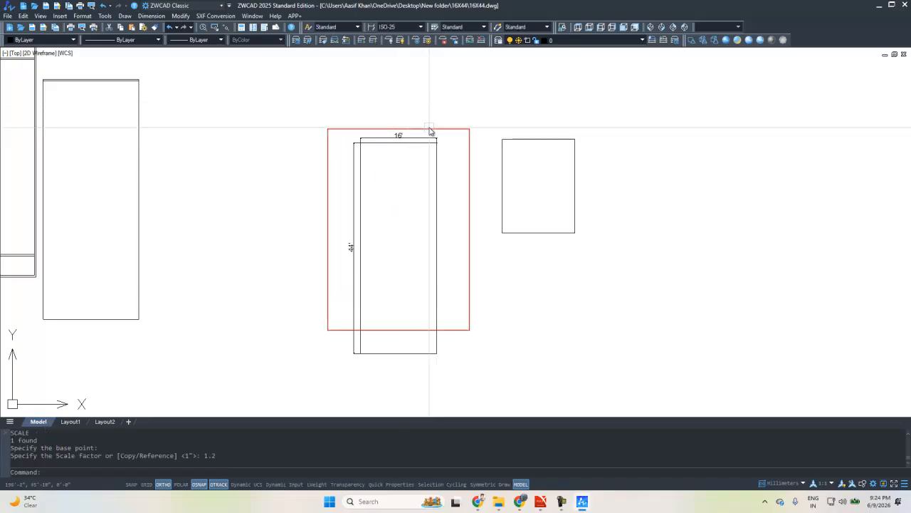
Step: Scale the red frame by 1.2 once more from the same midpoint, enclosing the whole plot outline
{"action": "left_click", "coordinate": [417, 134]}
{"action": "type", "text": "SC"}
{"action": "key", "text": "Return"}
{"action": "left_click", "coordinate": [398, 129]}
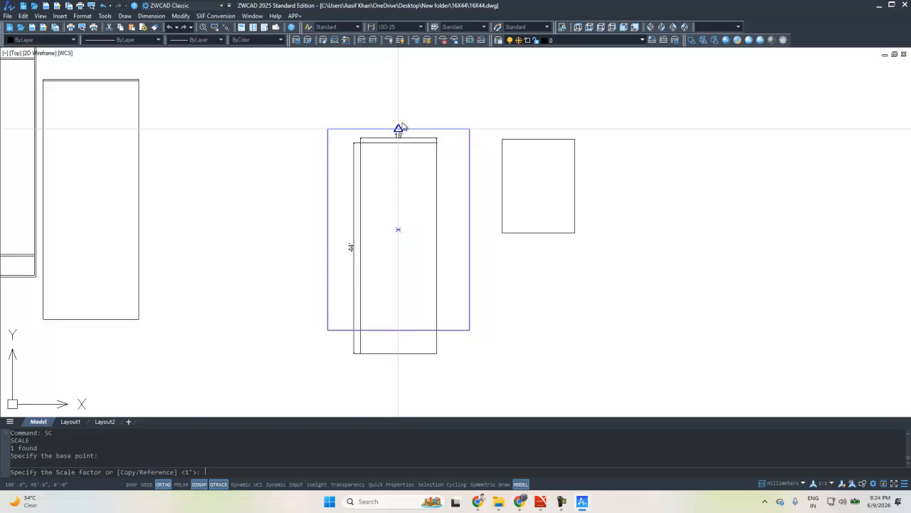
{"action": "key", "text": "Return"}
{"action": "scroll", "coordinate": [431, 178], "scroll_direction": "down", "scroll_amount": 2}
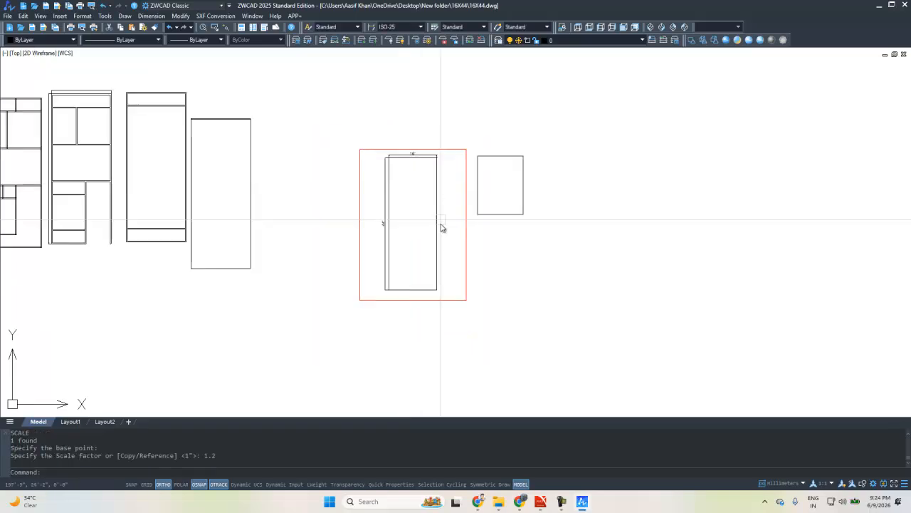
{"action": "scroll", "coordinate": [425, 181], "scroll_direction": "up", "scroll_amount": 2}
{"action": "key", "text": "Escape"}
{"action": "key", "text": "Escape"}
{"action": "left_click", "coordinate": [491, 317]}
{"action": "left_click", "coordinate": [496, 321]}
{"action": "key", "text": "Escape"}
{"action": "left_click", "coordinate": [490, 332]}
{"action": "left_click", "coordinate": [495, 329]}
{"action": "key", "text": "Escape"}
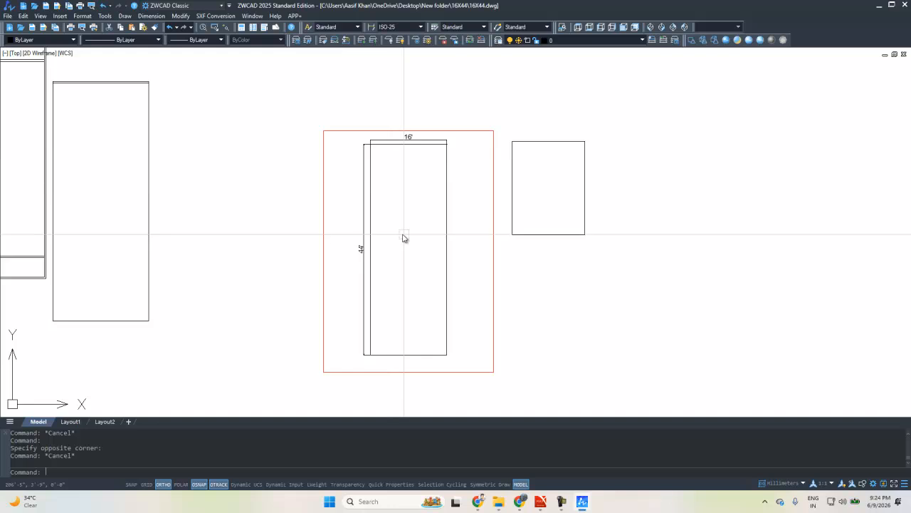
Step: Add linear dimensions to the red frame's top edge and one vertical side, and erase both dimensions
{"action": "type", "text": "DLI"}
{"action": "key", "text": "Return"}
{"action": "key", "text": "Return"}
{"action": "left_click", "coordinate": [464, 133]}
{"action": "left_click", "coordinate": [480, 254]}
{"action": "scroll", "coordinate": [479, 255], "scroll_direction": "up", "scroll_amount": 2}
{"action": "key", "text": "Escape"}
{"action": "left_click", "coordinate": [476, 254]}
{"action": "scroll", "coordinate": [427, 78], "scroll_direction": "down", "scroll_amount": 2}
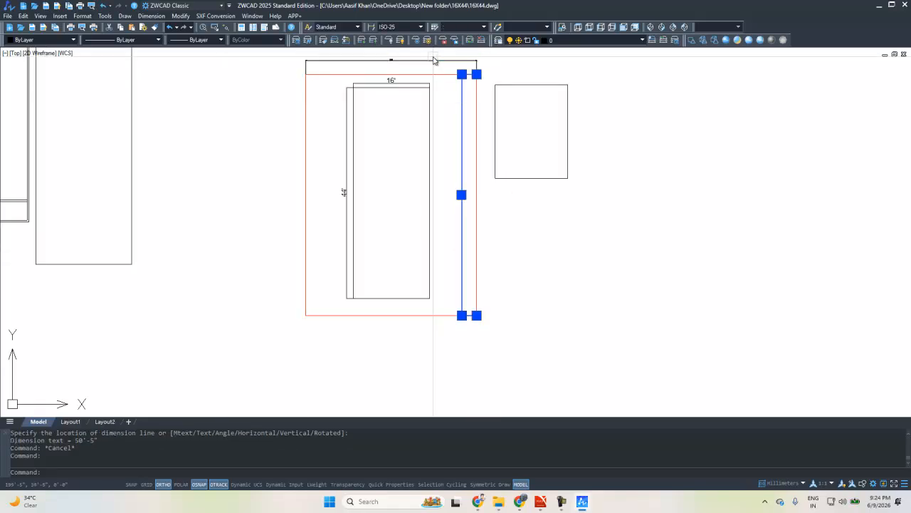
{"action": "scroll", "coordinate": [421, 118], "scroll_direction": "down", "scroll_amount": 1}
{"action": "key", "text": "Escape"}
{"action": "scroll", "coordinate": [420, 157], "scroll_direction": "down", "scroll_amount": 1}
{"action": "scroll", "coordinate": [406, 171], "scroll_direction": "up", "scroll_amount": 1}
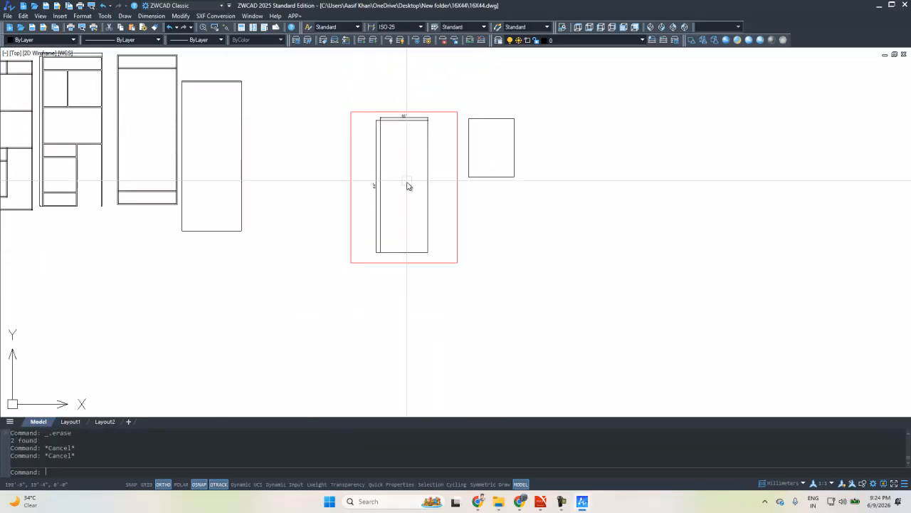
{"action": "scroll", "coordinate": [407, 175], "scroll_direction": "up", "scroll_amount": 1}
{"action": "scroll", "coordinate": [295, 280], "scroll_direction": "down", "scroll_amount": 1}
{"action": "left_click", "coordinate": [386, 287]}
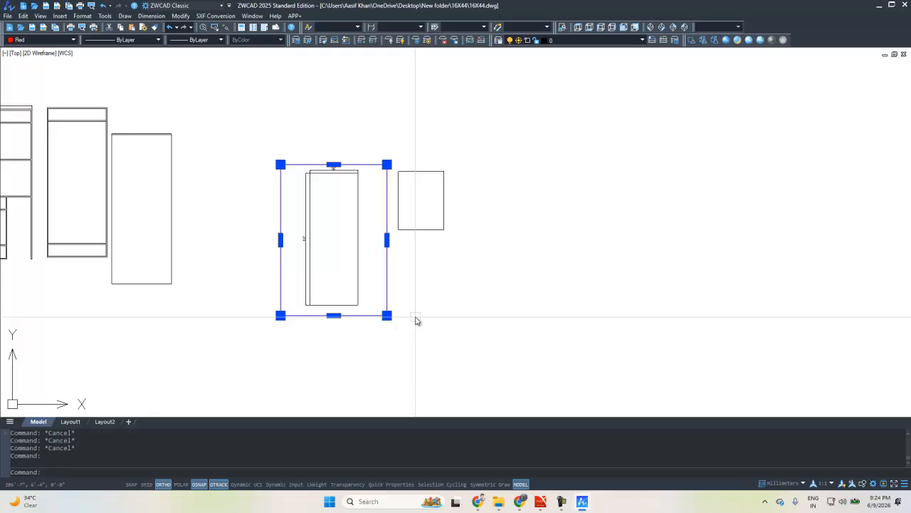
{"action": "key", "text": "Escape"}
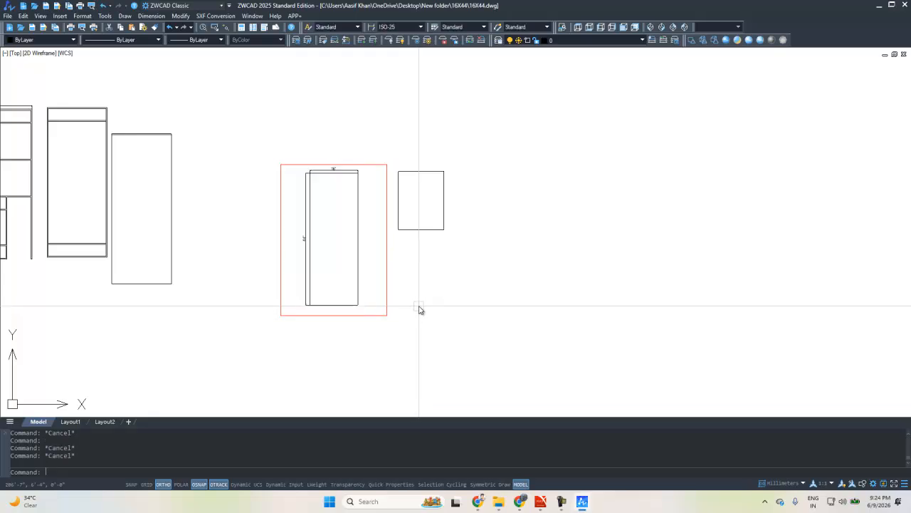
{"action": "key", "text": "ctrl+p"}
{"action": "left_click", "coordinate": [333, 120]}
{"action": "left_click", "coordinate": [328, 136]}
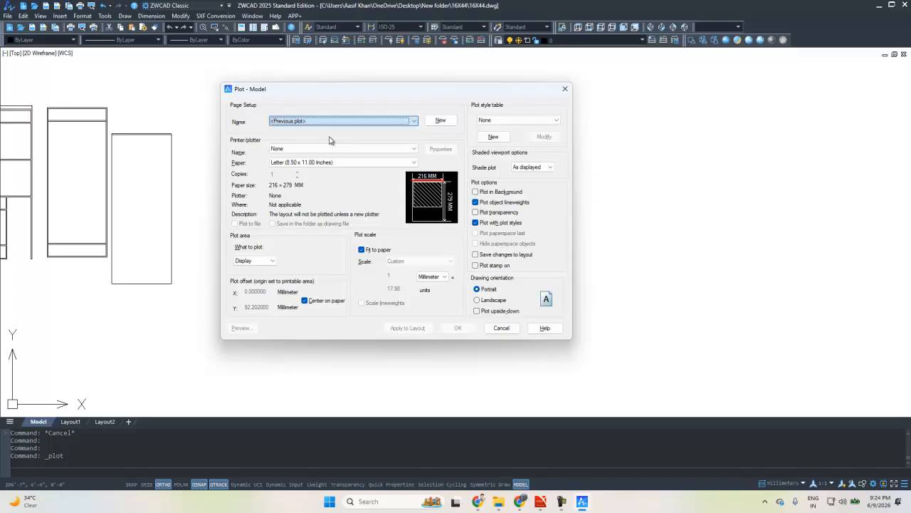
{"action": "left_click", "coordinate": [330, 149]}
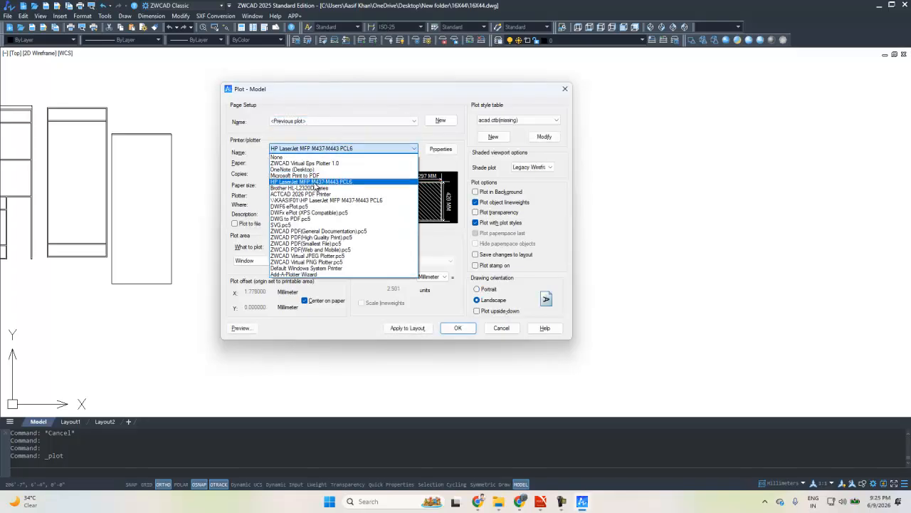
{"action": "left_click", "coordinate": [315, 182]}
{"action": "left_click", "coordinate": [311, 165]}
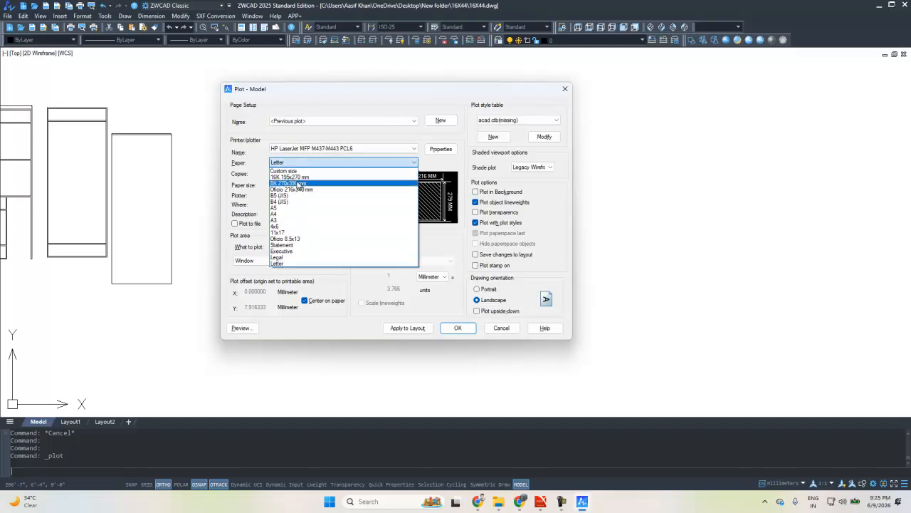
{"action": "left_click", "coordinate": [300, 214]}
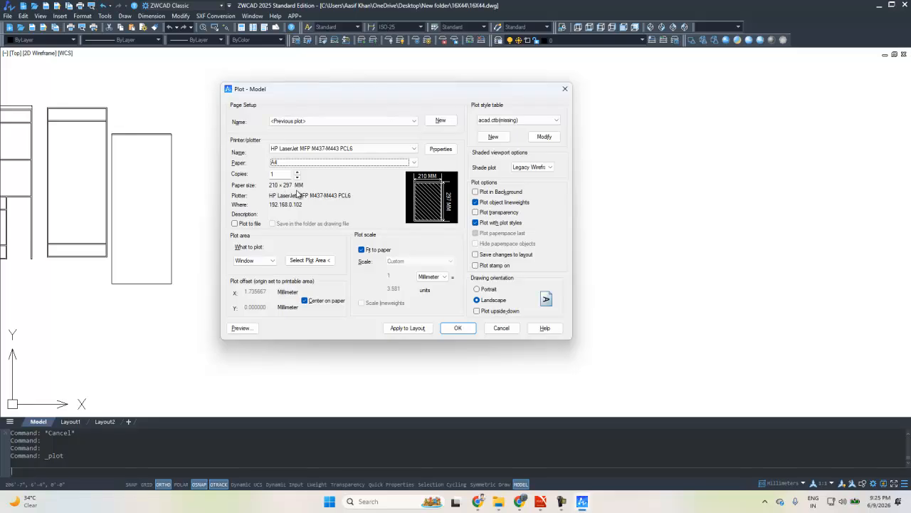
{"action": "left_click", "coordinate": [319, 168]}
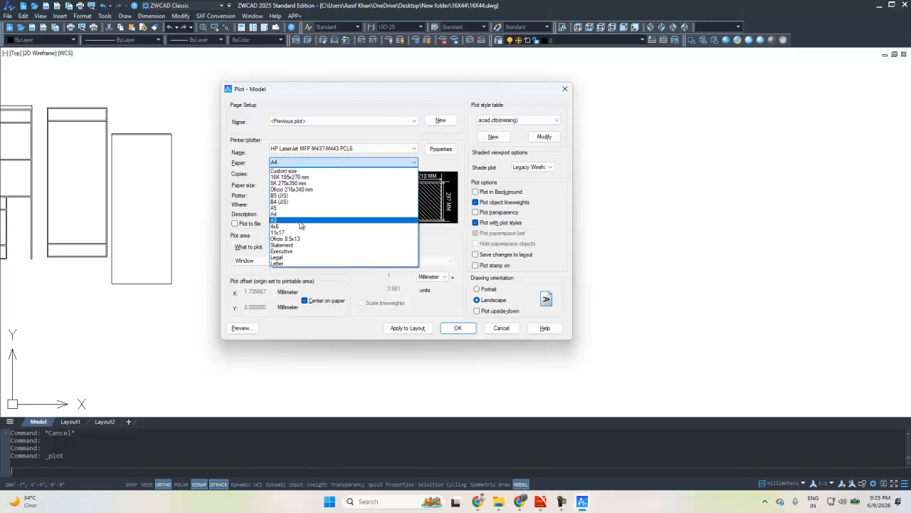
{"action": "left_click", "coordinate": [305, 225]}
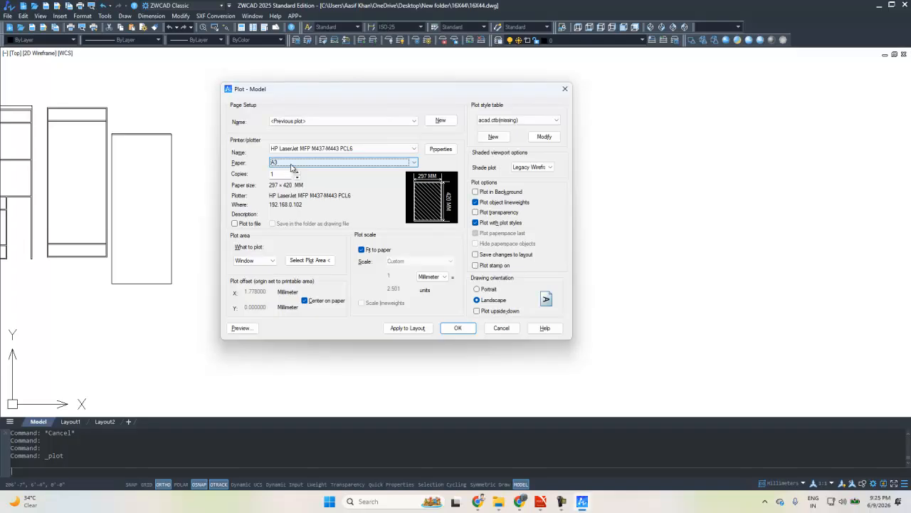
{"action": "left_click", "coordinate": [291, 168]}
{"action": "left_click", "coordinate": [283, 215]}
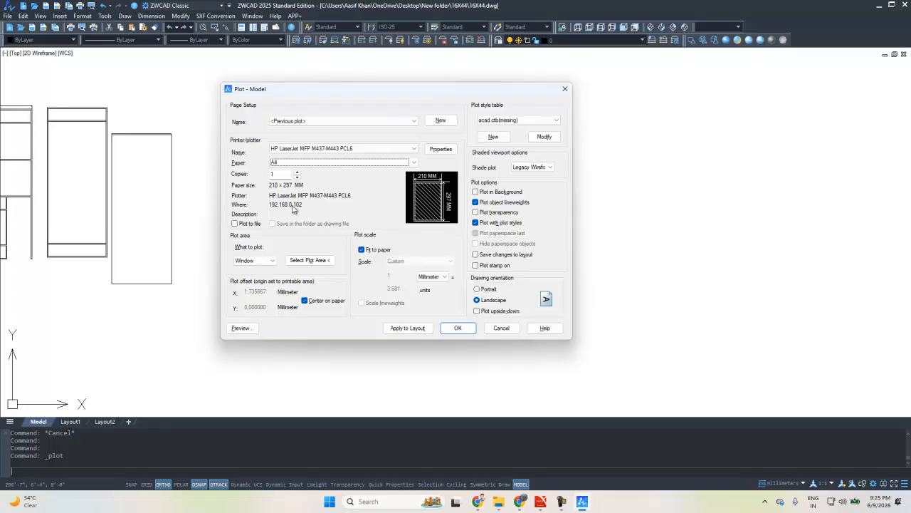
{"action": "left_click", "coordinate": [309, 261]}
{"action": "key", "text": "Escape"}
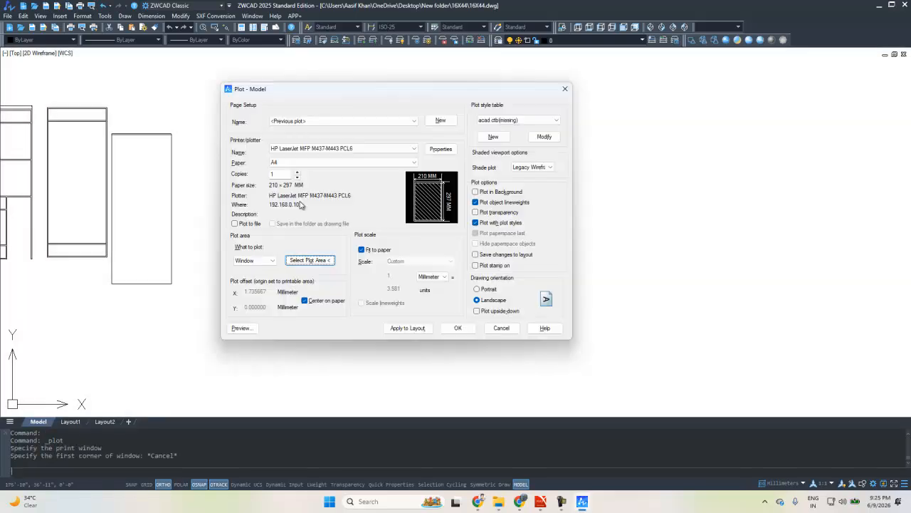
{"action": "key", "text": "Escape"}
Step: Load the previous plot settings for a new plot, with the HP LaserJet MFP M437-M443 PCL6 printer and A4 paper
{"action": "key", "text": "ctrl+p"}
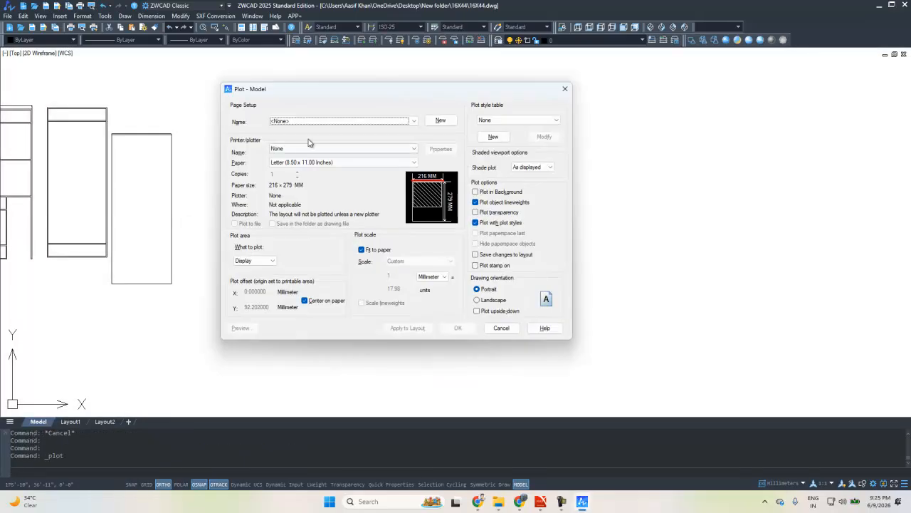
{"action": "left_click", "coordinate": [328, 121]}
{"action": "left_click", "coordinate": [309, 136]}
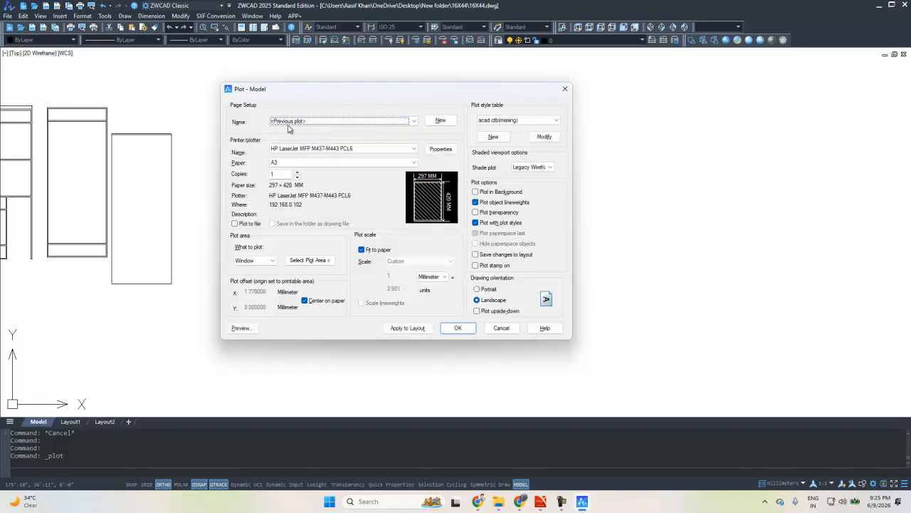
{"action": "left_click", "coordinate": [327, 148]}
{"action": "left_click", "coordinate": [306, 181]}
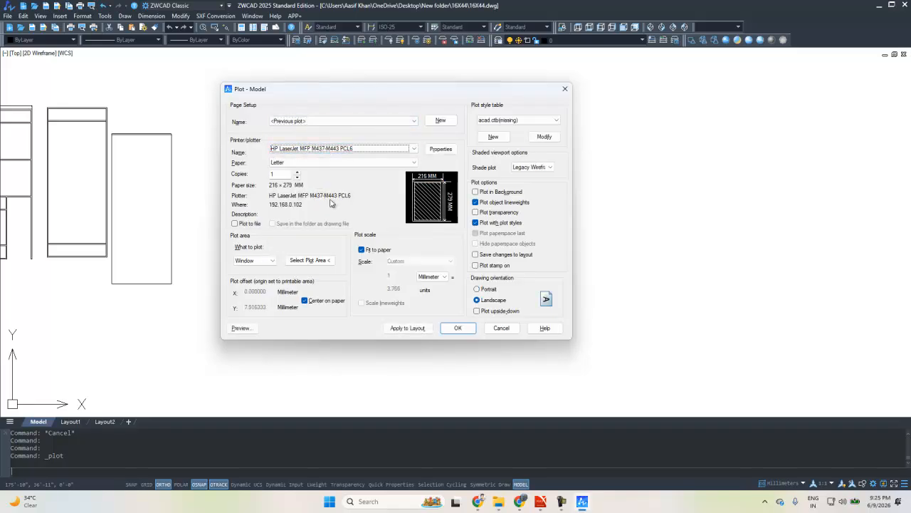
{"action": "left_click", "coordinate": [303, 162]}
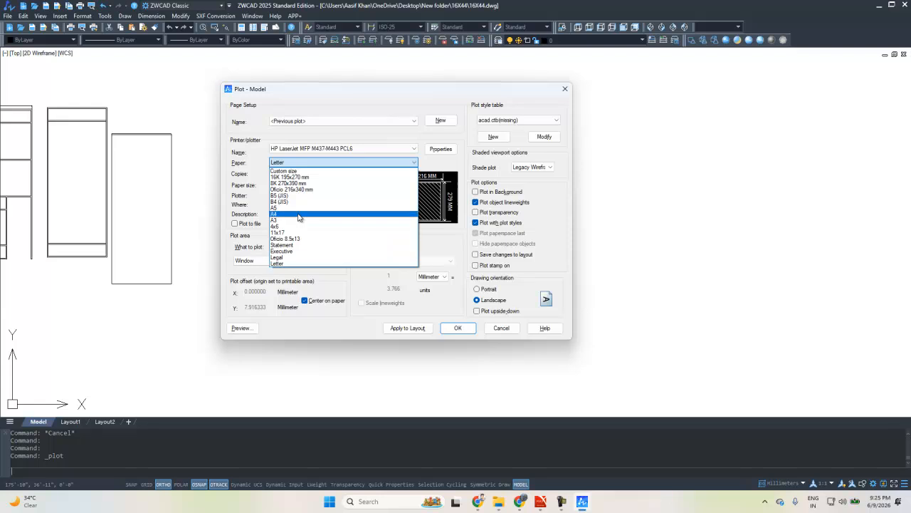
{"action": "left_click", "coordinate": [335, 214]}
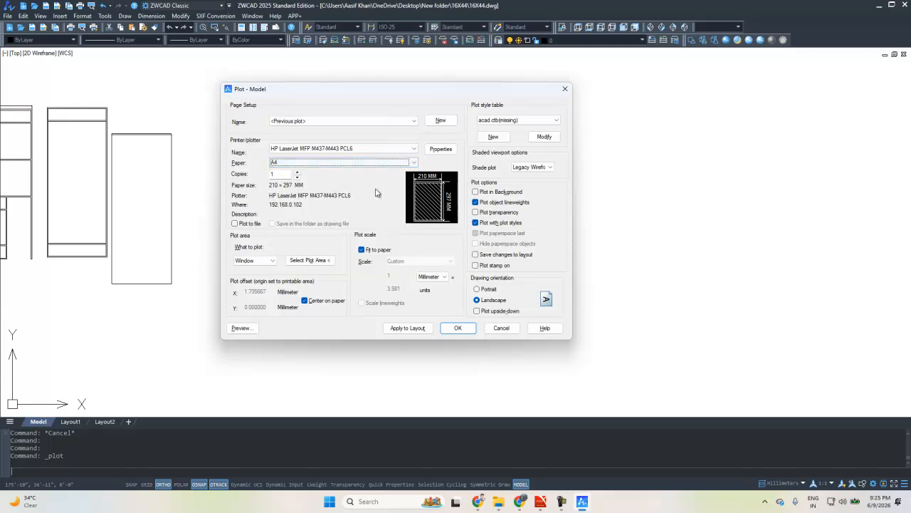
Step: Try Extents, Limits and Display as the area to plot
{"action": "left_click", "coordinate": [261, 262]}
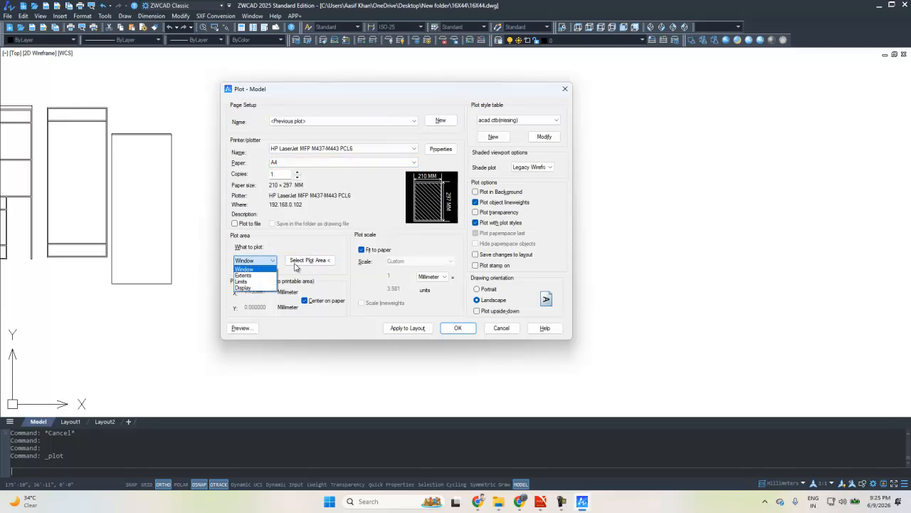
{"action": "left_click", "coordinate": [250, 275]}
{"action": "left_click", "coordinate": [256, 261]}
{"action": "left_click", "coordinate": [261, 282]}
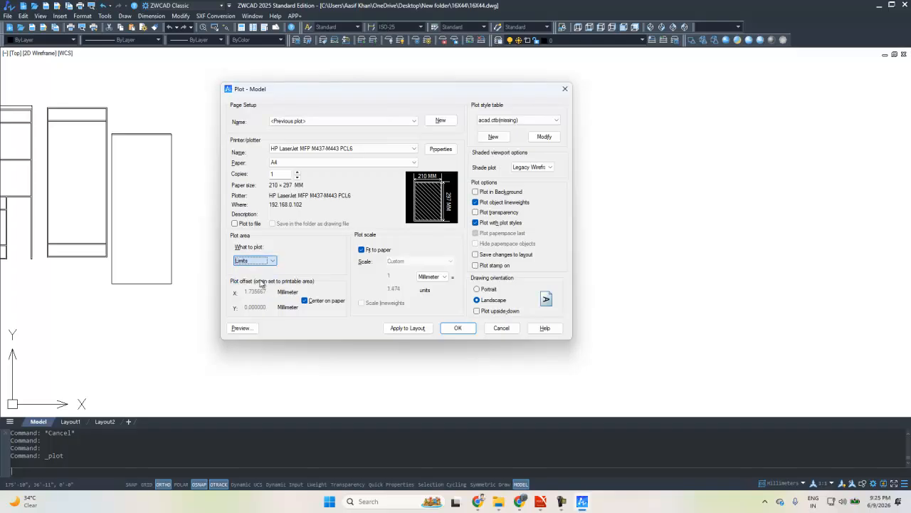
{"action": "left_click", "coordinate": [265, 262]}
{"action": "left_click", "coordinate": [258, 287]}
Step: Set the plot area to a window spanning the opposite corners of the red sheet frame
{"action": "left_click", "coordinate": [268, 260]}
{"action": "left_click", "coordinate": [260, 270]}
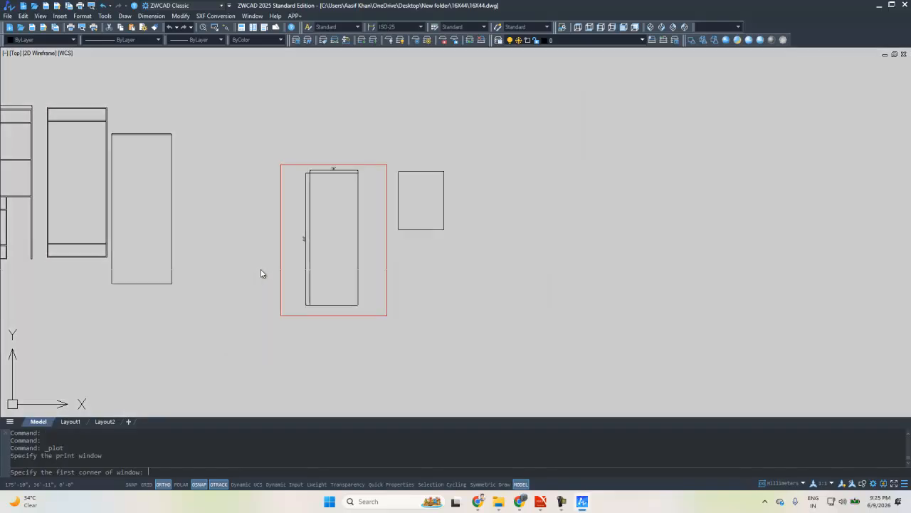
{"action": "left_click", "coordinate": [280, 165]}
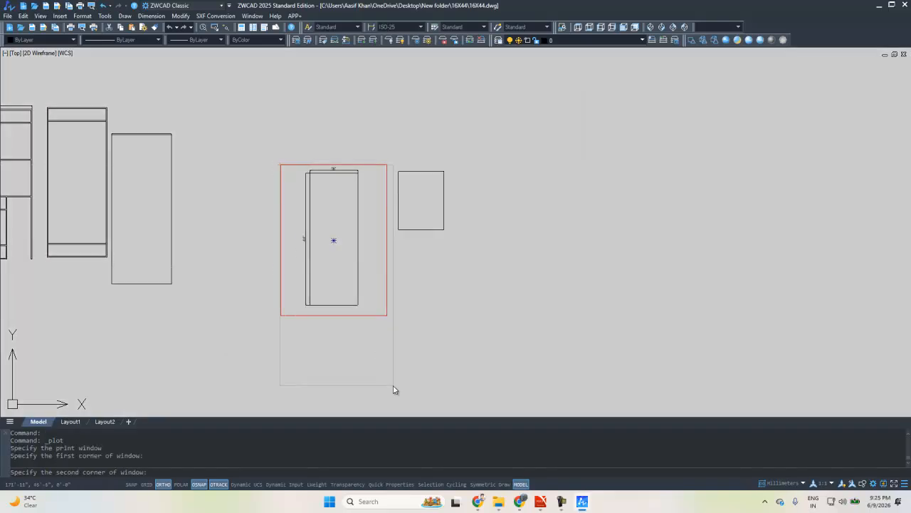
{"action": "left_click", "coordinate": [386, 316]}
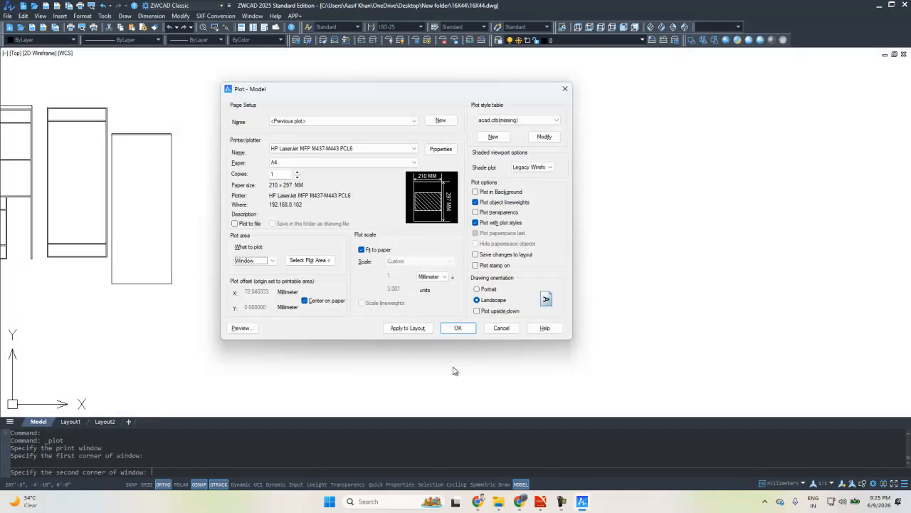
Step: Set the drawing orientation to Portrait, preview the plot and print it
{"action": "left_click", "coordinate": [491, 293]}
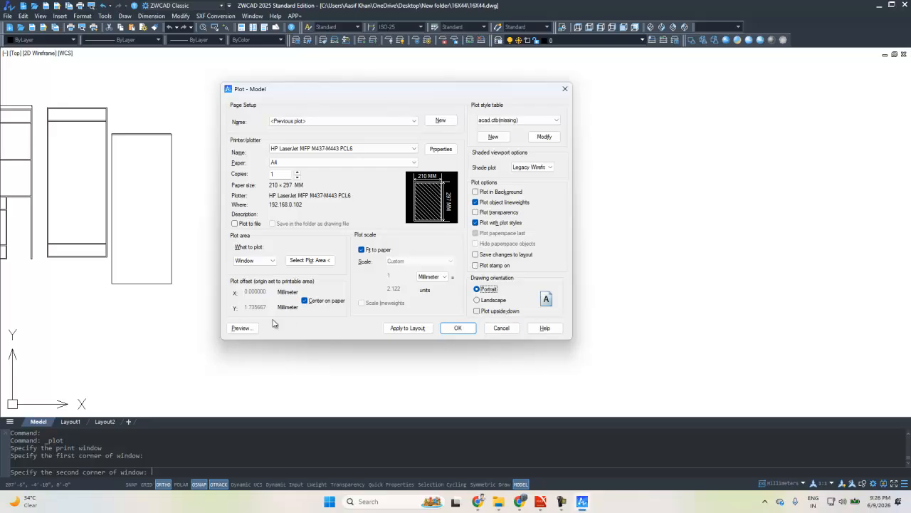
{"action": "left_click", "coordinate": [241, 328]}
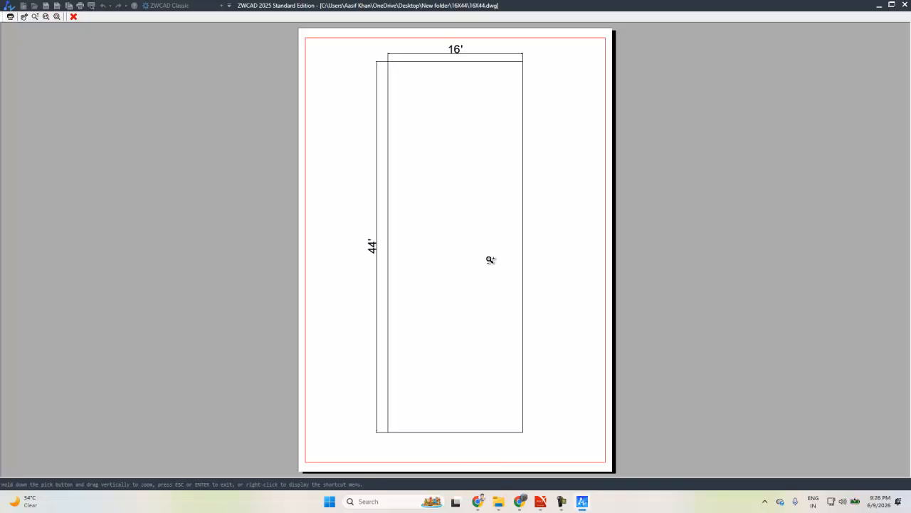
{"action": "right_click", "coordinate": [465, 189]}
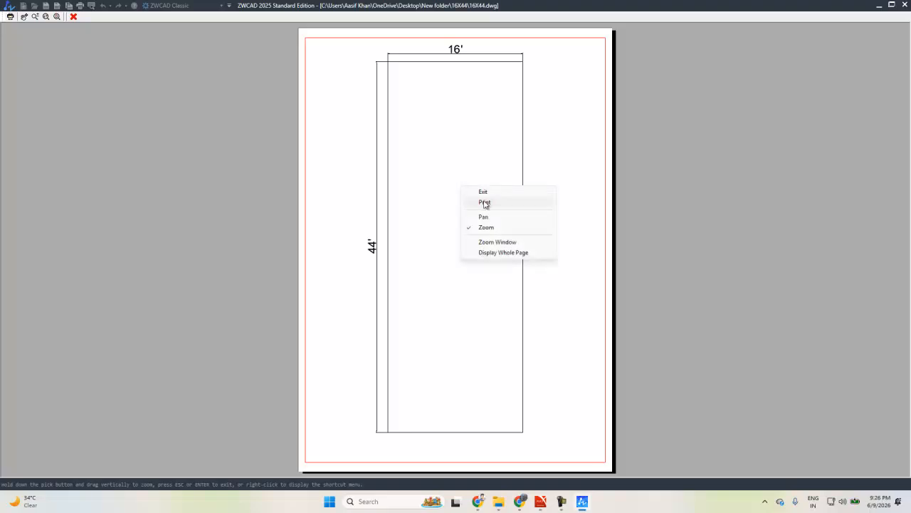
{"action": "left_click", "coordinate": [485, 203]}
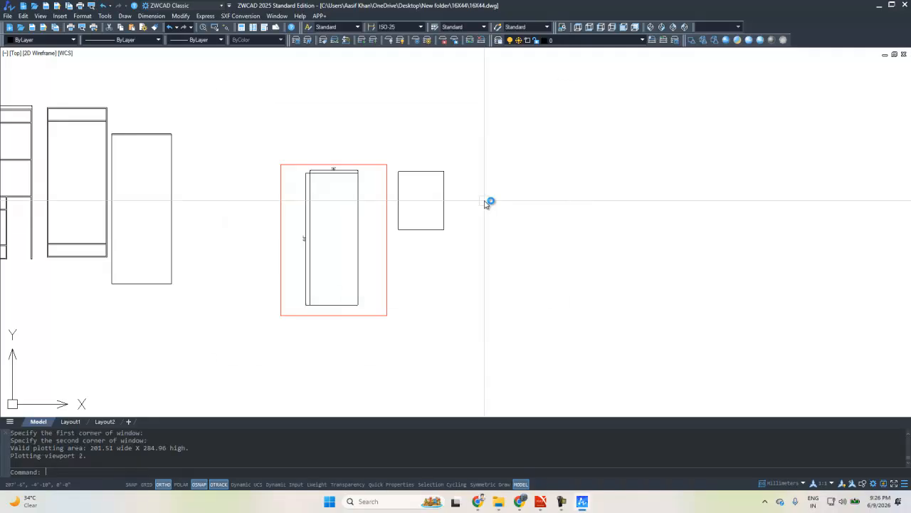
Step: Start another plot from the previous plot settings, using the HP LaserJet MFP M437-M443 PCL6 printer and A4 paper
{"action": "key", "text": "ctrl+p"}
{"action": "left_click", "coordinate": [325, 123]}
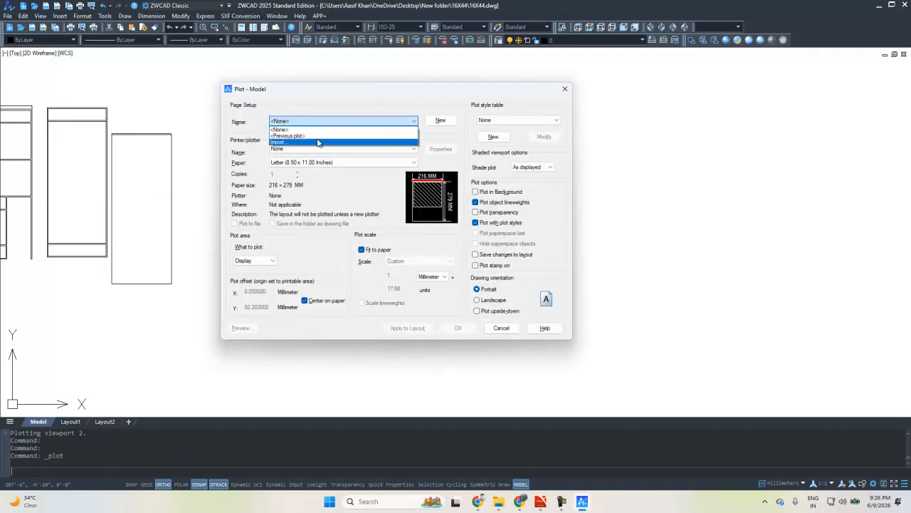
{"action": "left_click", "coordinate": [318, 138]}
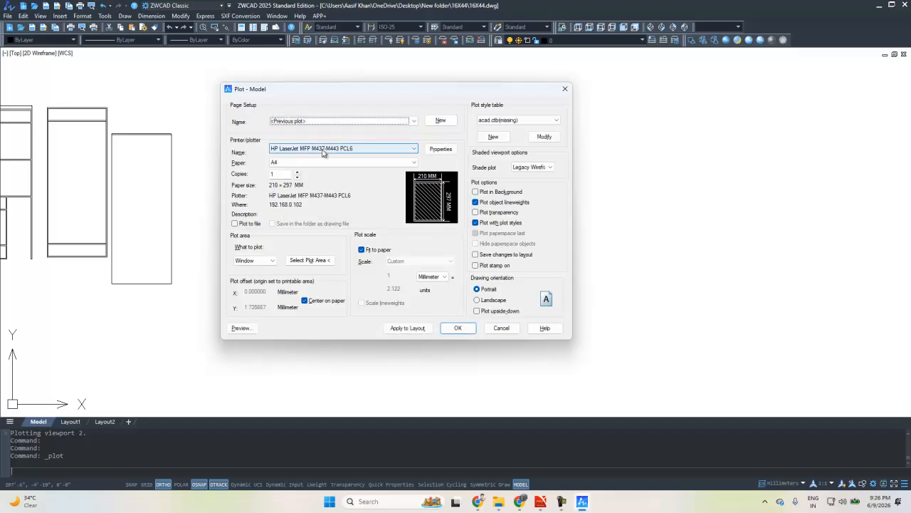
{"action": "left_click", "coordinate": [321, 148]}
{"action": "left_click", "coordinate": [315, 181]}
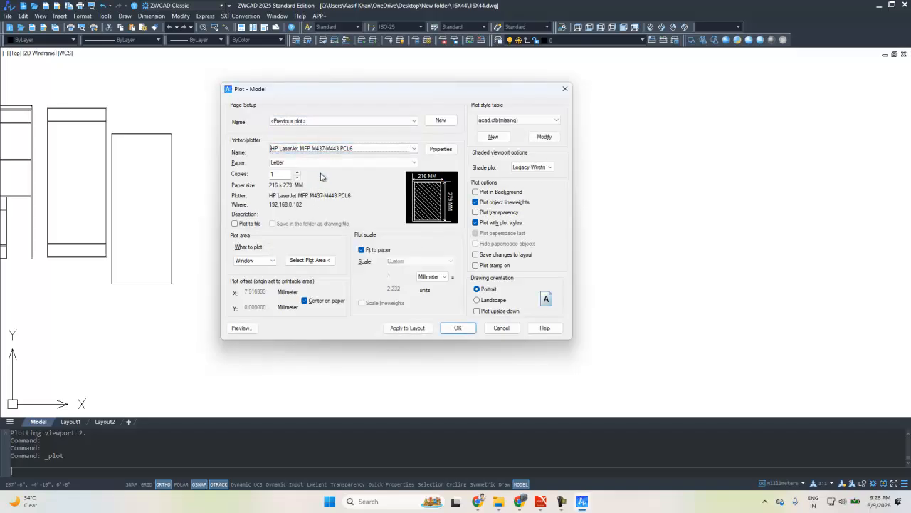
{"action": "left_click", "coordinate": [320, 162]}
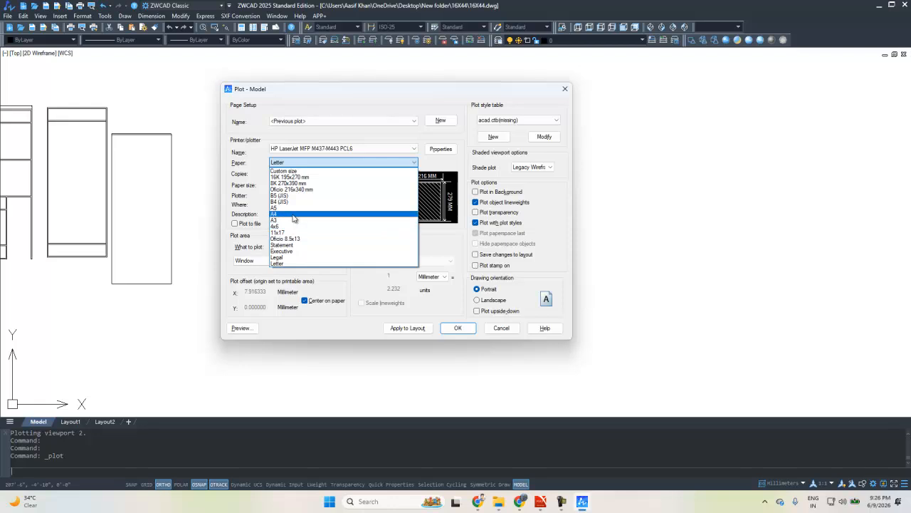
{"action": "left_click", "coordinate": [294, 214]}
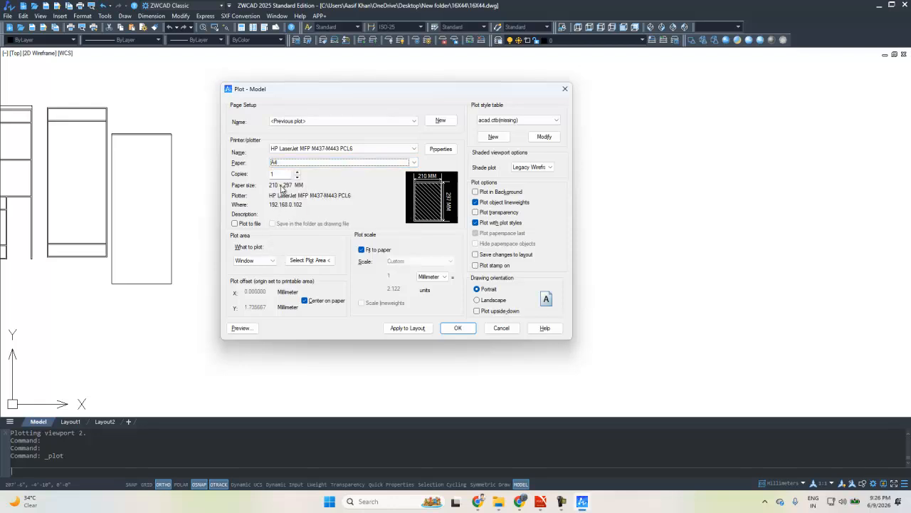
Step: Define the plot area as a window between opposite corners of the red sheet frame around the 16' by 44' outline
{"action": "left_click", "coordinate": [265, 261]}
{"action": "left_click", "coordinate": [249, 288]}
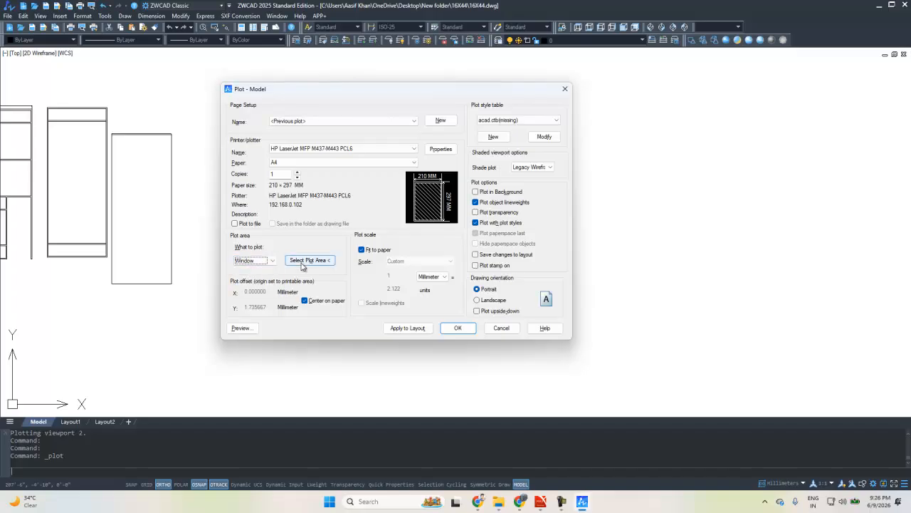
{"action": "left_click", "coordinate": [300, 261]}
{"action": "scroll", "coordinate": [285, 171], "scroll_direction": "up", "scroll_amount": 2}
{"action": "left_click", "coordinate": [274, 156]}
{"action": "scroll", "coordinate": [316, 155], "scroll_direction": "down", "scroll_amount": 2}
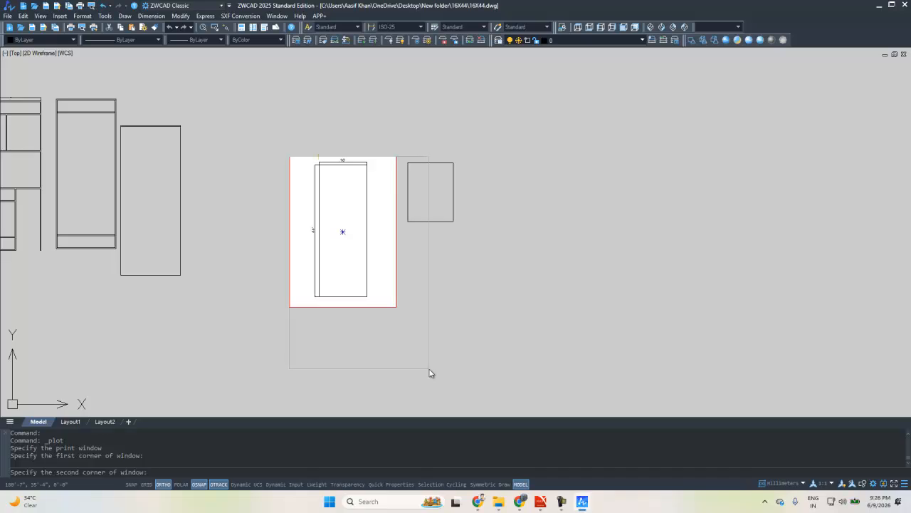
{"action": "left_click", "coordinate": [396, 307]}
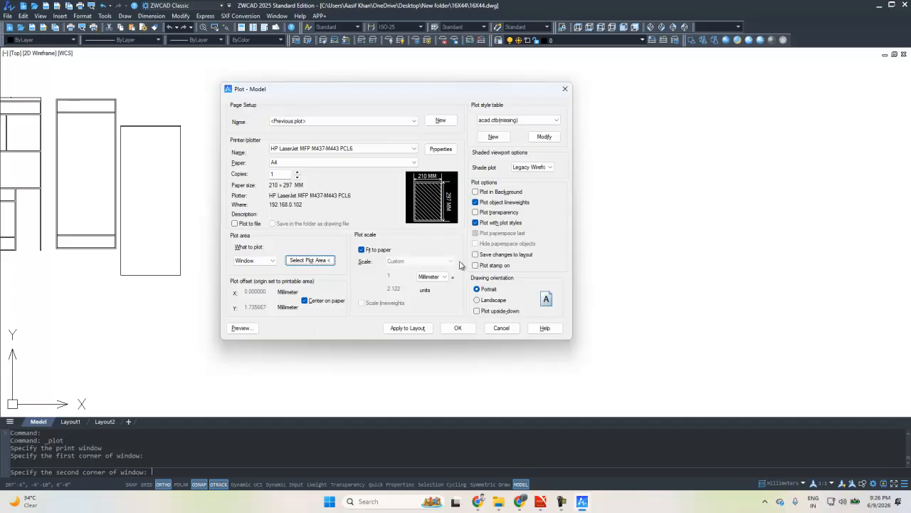
Step: Try the Landscape drawing orientation and compare the plot previews in Portrait and Landscape
{"action": "left_click", "coordinate": [493, 300]}
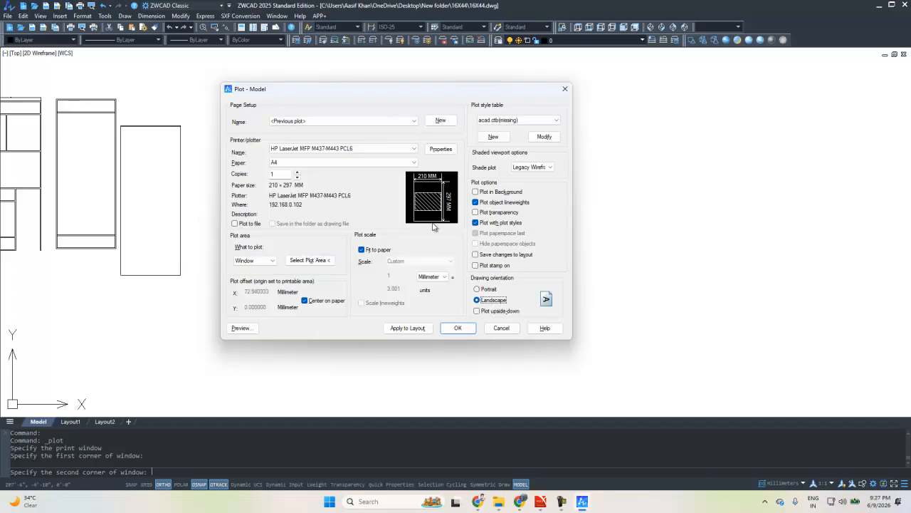
{"action": "left_click", "coordinate": [256, 331]}
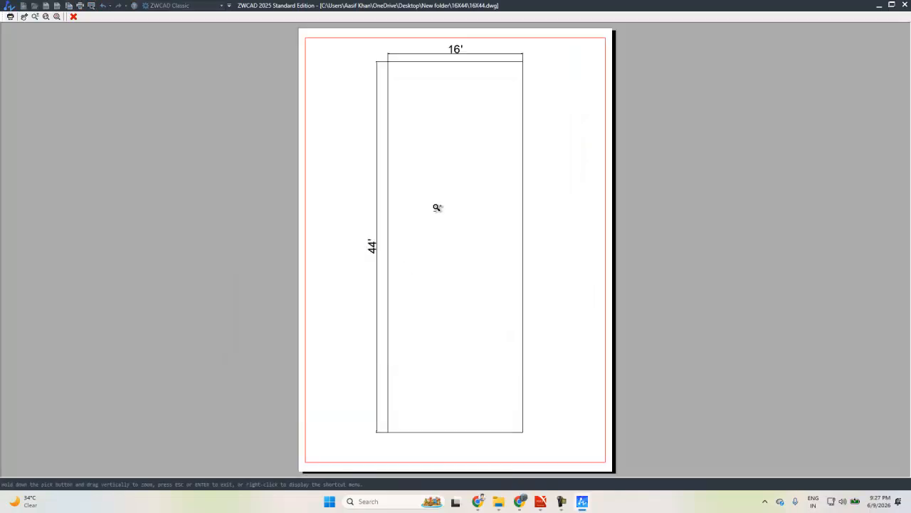
{"action": "right_click", "coordinate": [431, 124]}
{"action": "left_click", "coordinate": [453, 129]}
{"action": "left_click", "coordinate": [493, 300]}
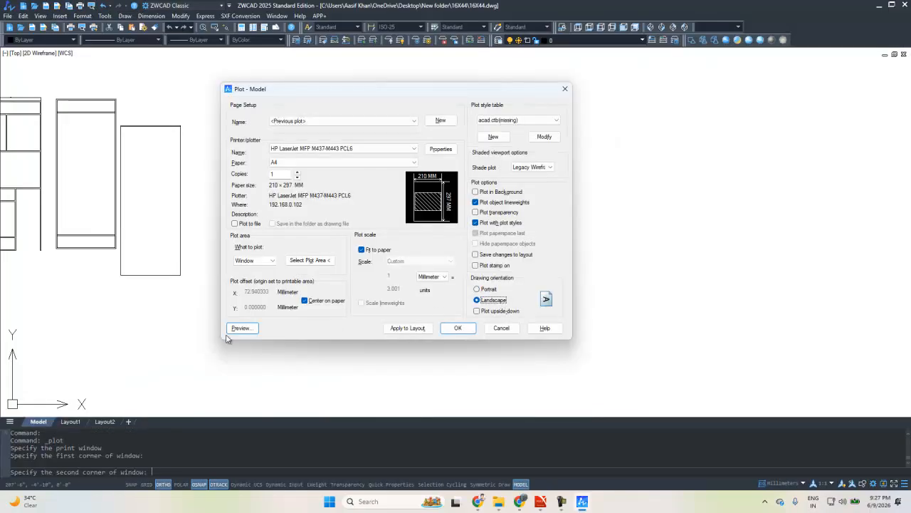
{"action": "left_click", "coordinate": [240, 328]}
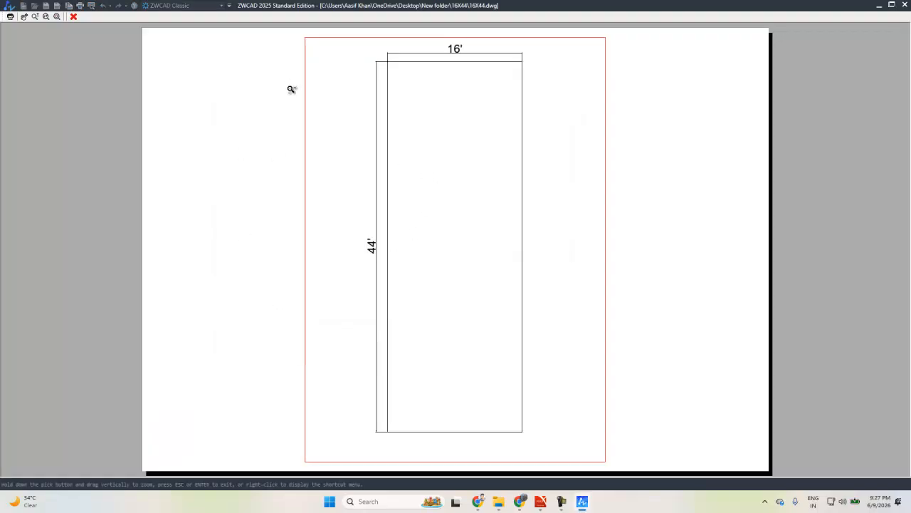
{"action": "right_click", "coordinate": [332, 100]}
{"action": "left_click", "coordinate": [359, 104]}
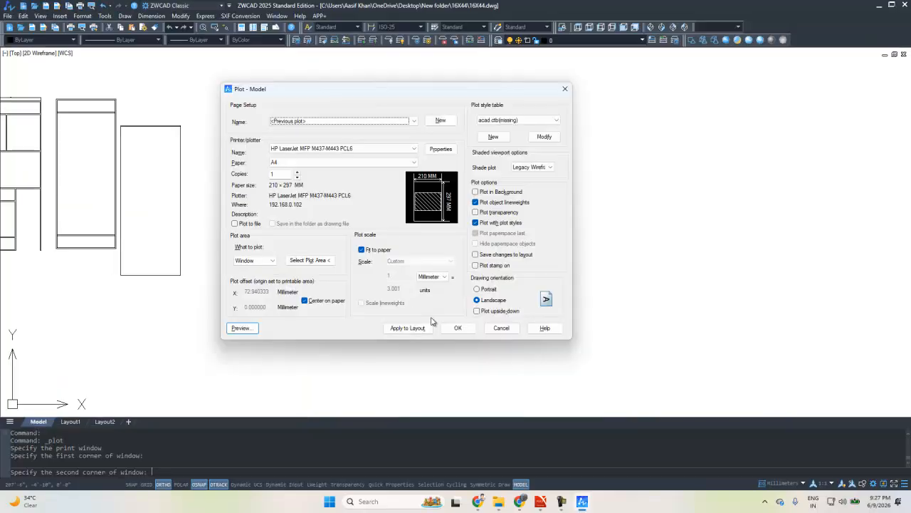
Step: Set the drawing orientation to Portrait, preview the framed plot outline and print it from the preview
{"action": "left_click", "coordinate": [485, 289]}
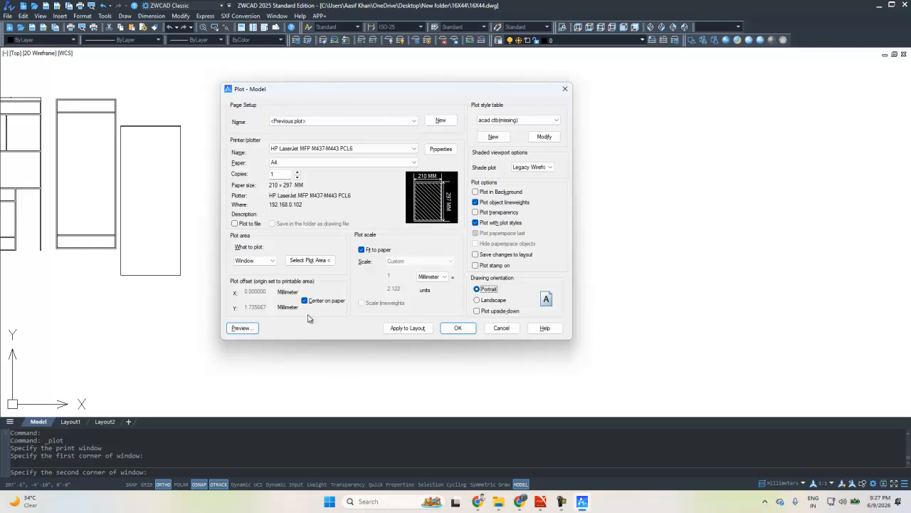
{"action": "left_click", "coordinate": [242, 329]}
{"action": "right_click", "coordinate": [421, 143]}
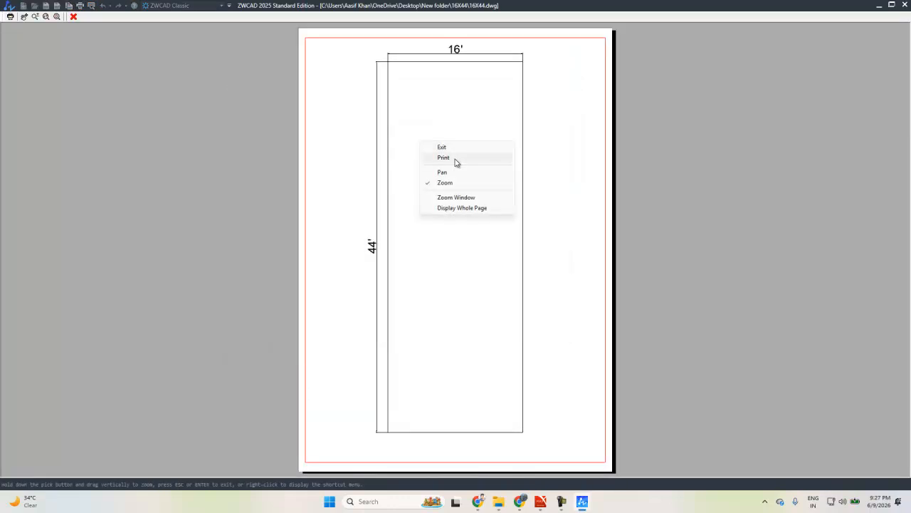
{"action": "left_click", "coordinate": [443, 158]}
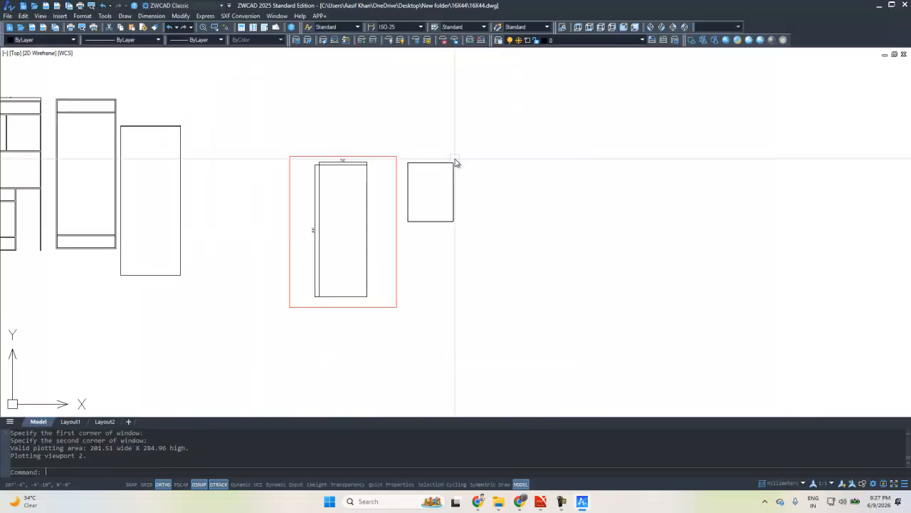